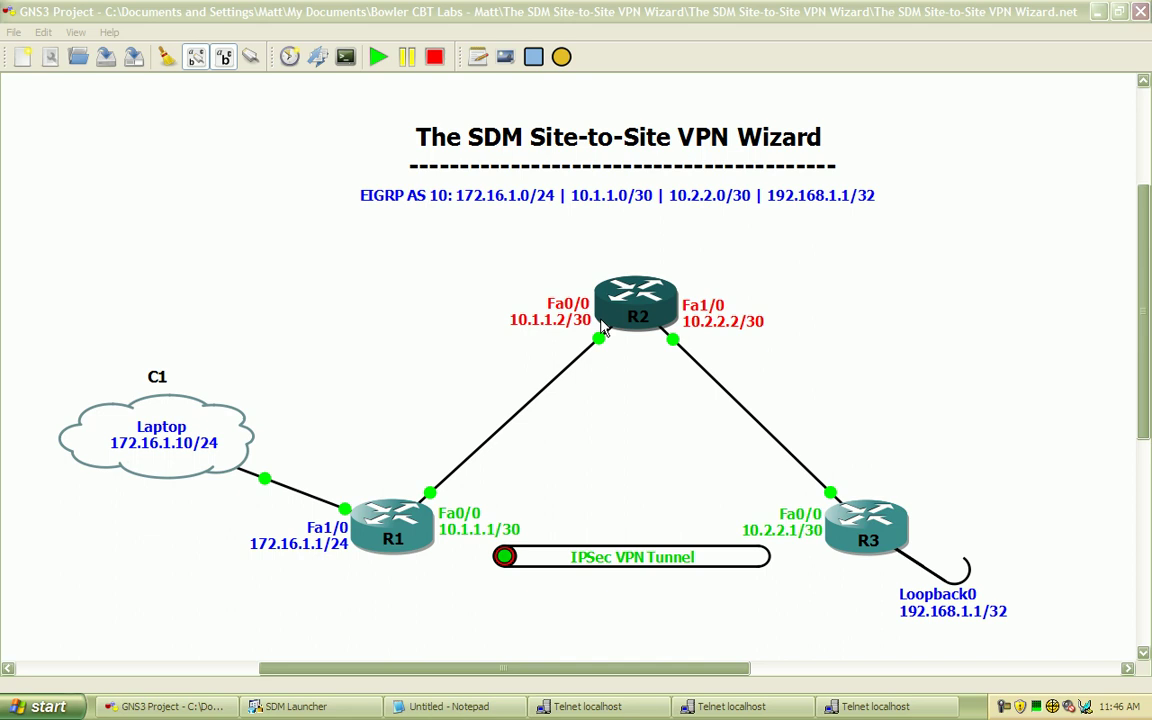
Activate the GNS3 window showing the SDM Site-to-Site VPN lab topology
left_click(975, 335)
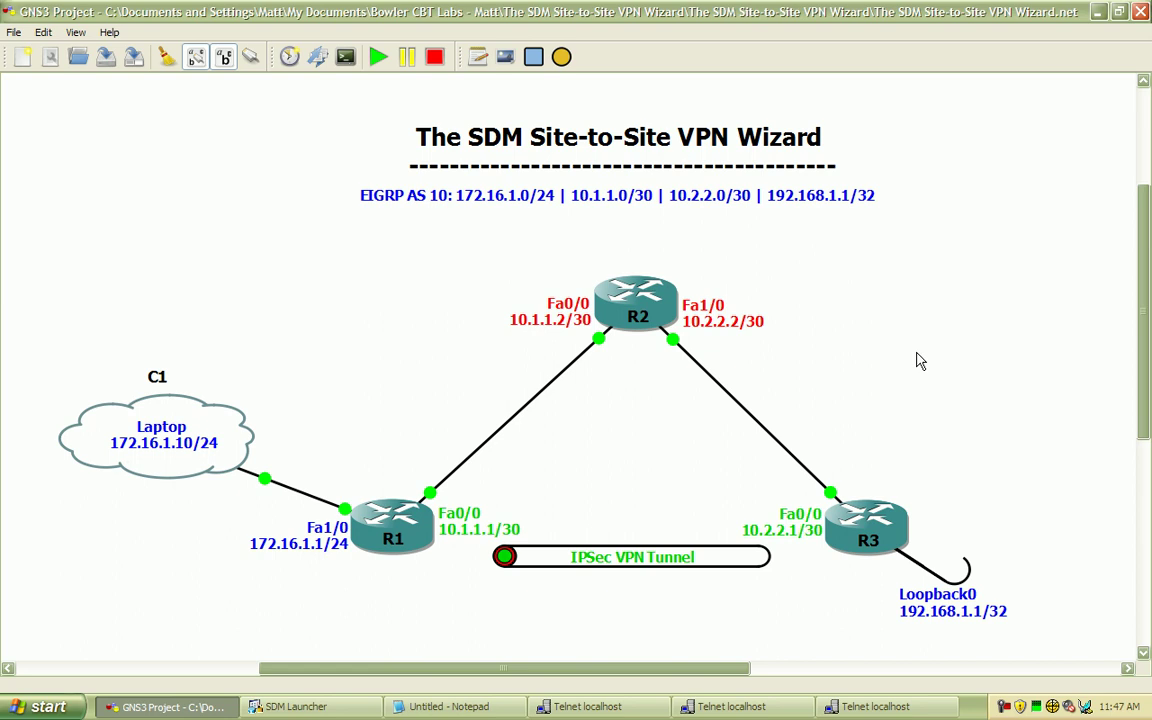
Use Show/Hide the hostname on the Laptop cloud to remove its C1 label
right_click(172, 413)
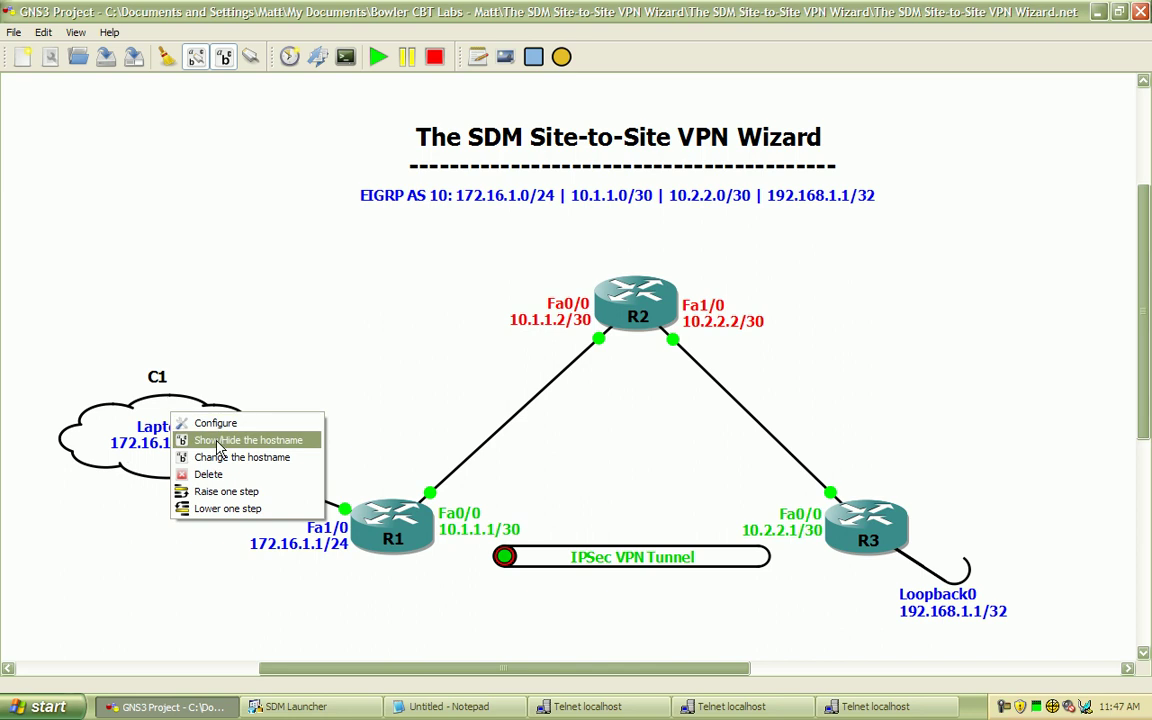
left_click(218, 440)
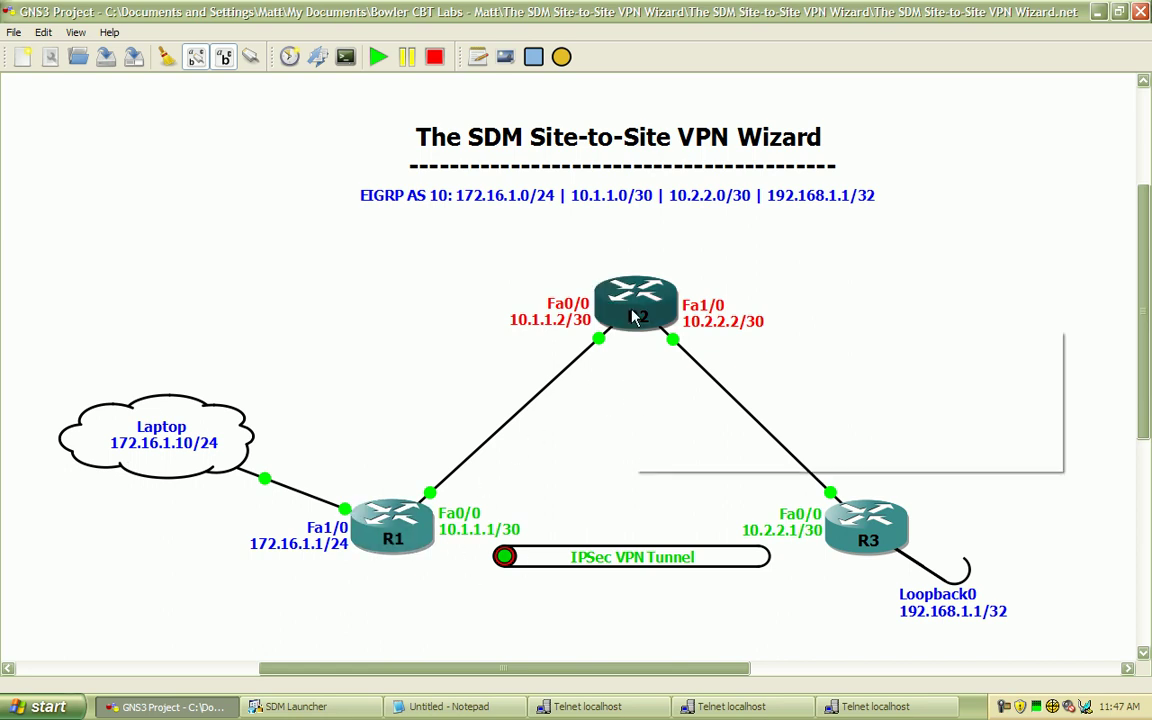
mouse_move(630, 322)
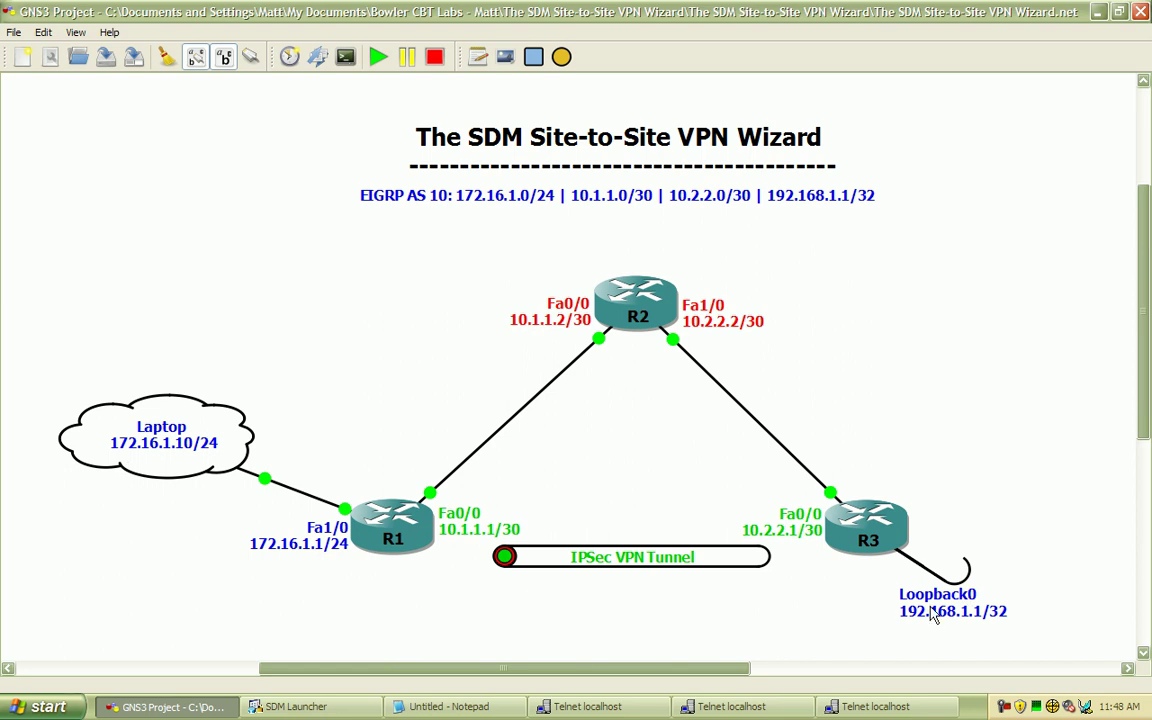
Select the Loopback0 192.168.1.1/32, R1 Fa0/0 and R3 Fa0/0 labels, then clear the selection
left_click(932, 615)
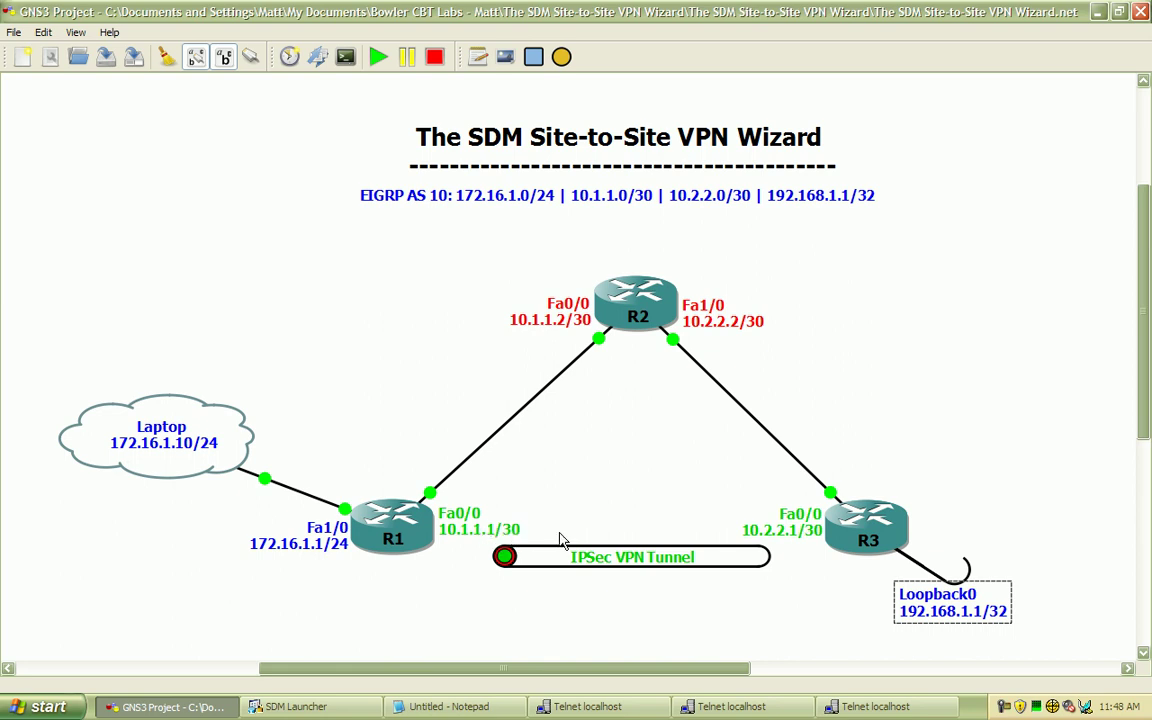
left_click(475, 526)
left_click(775, 522)
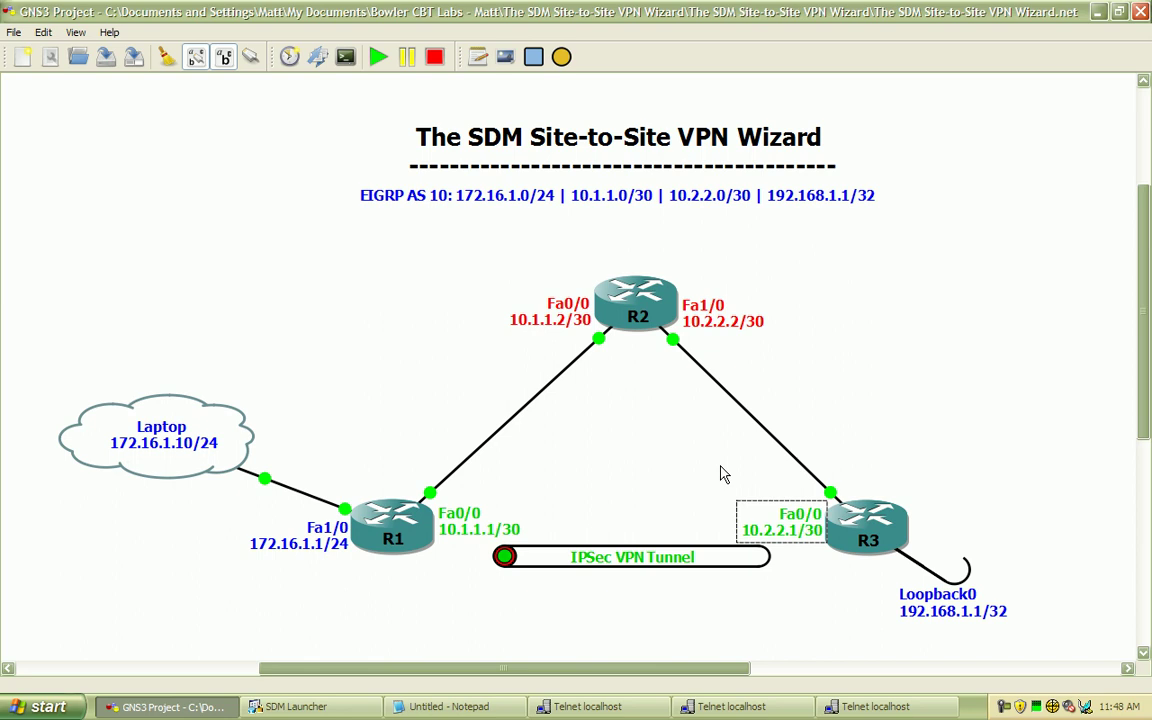
left_click(678, 474)
On R1's console, give FastEthernet0/0 the address 10.1.1.1 255.255.255.252
left_click(622, 712)
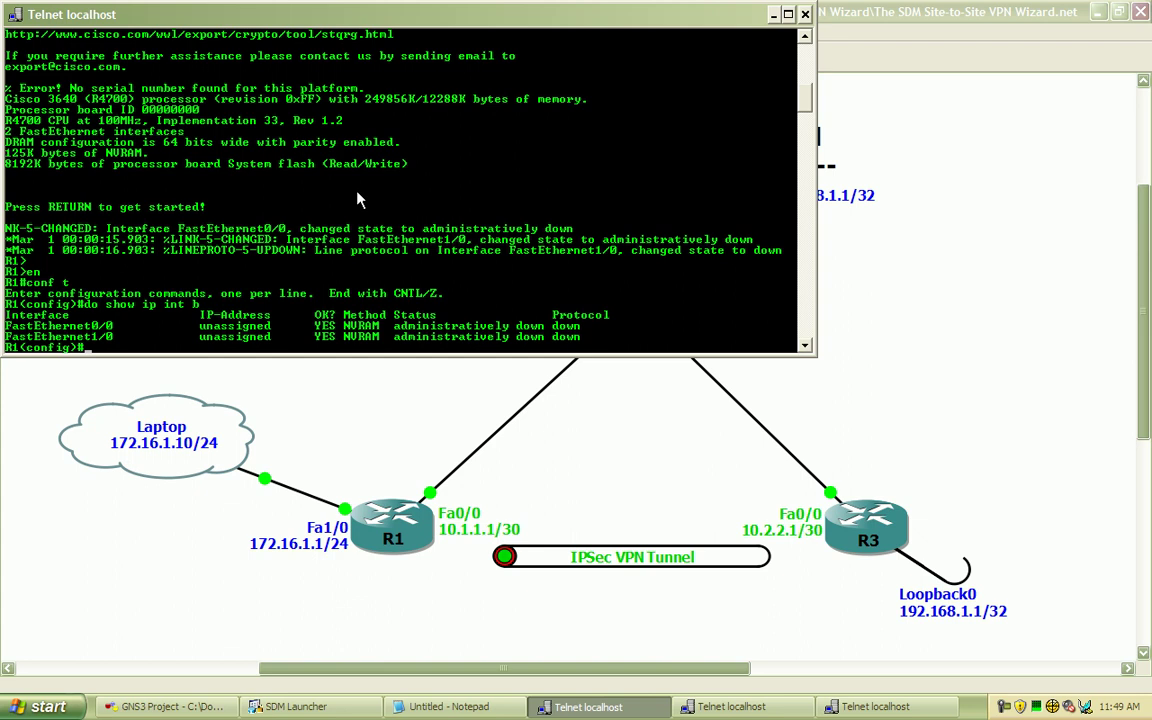
key("Return")
key("Return")
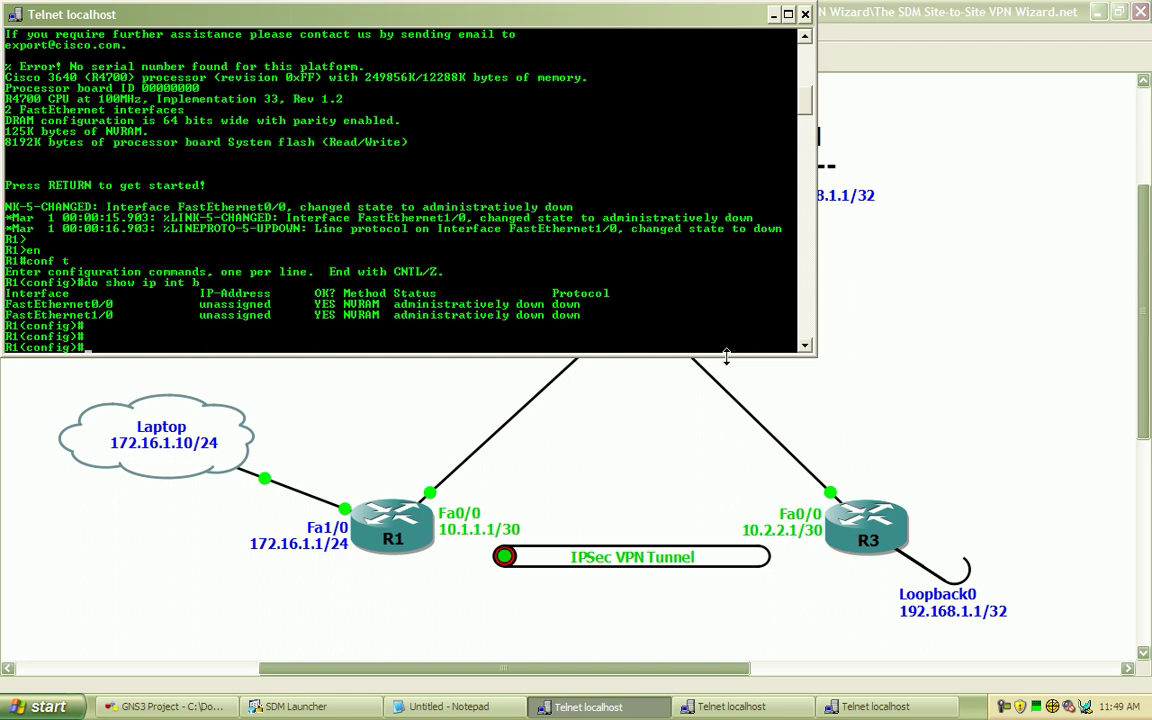
type("interface fas")
key("Tab")
type("0/0")
key("Return")
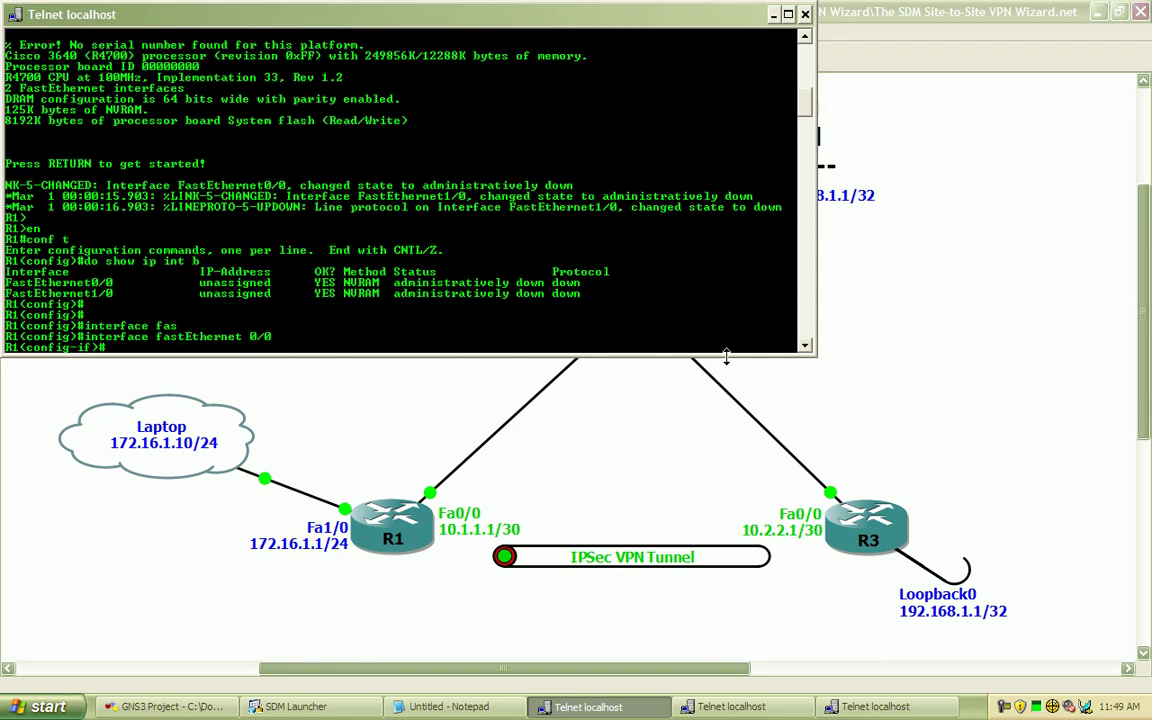
type("ip add")
key("Tab")
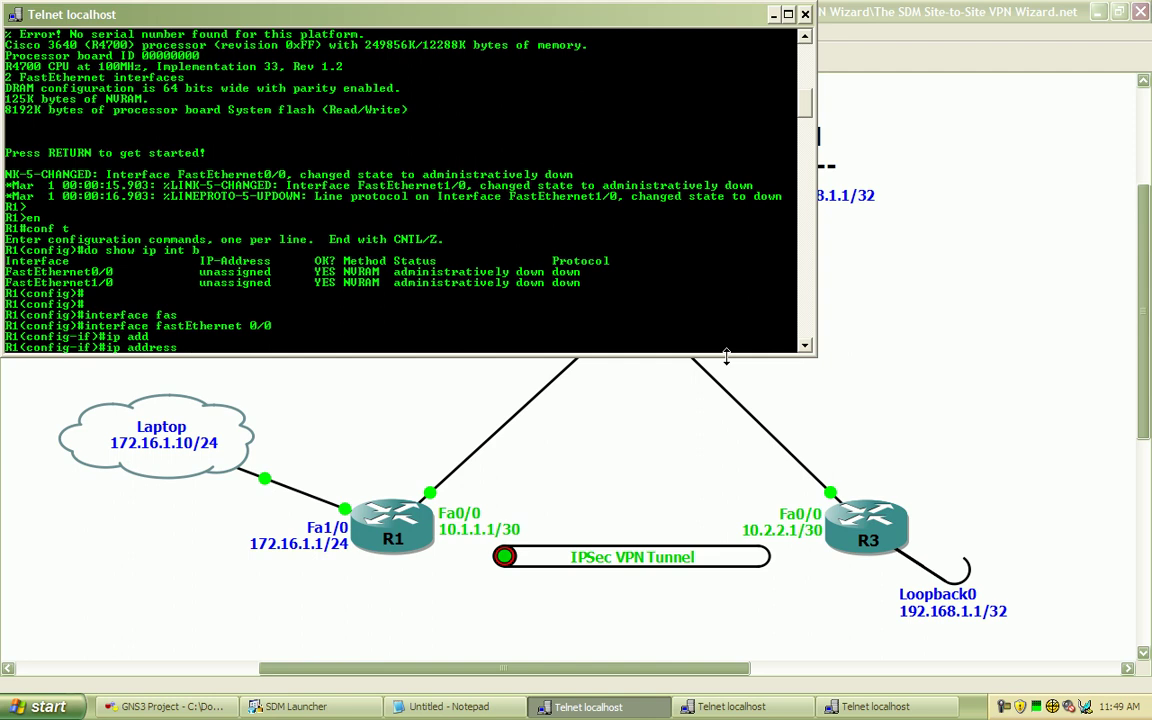
type("10.1.1.")
type("1 255.255.25")
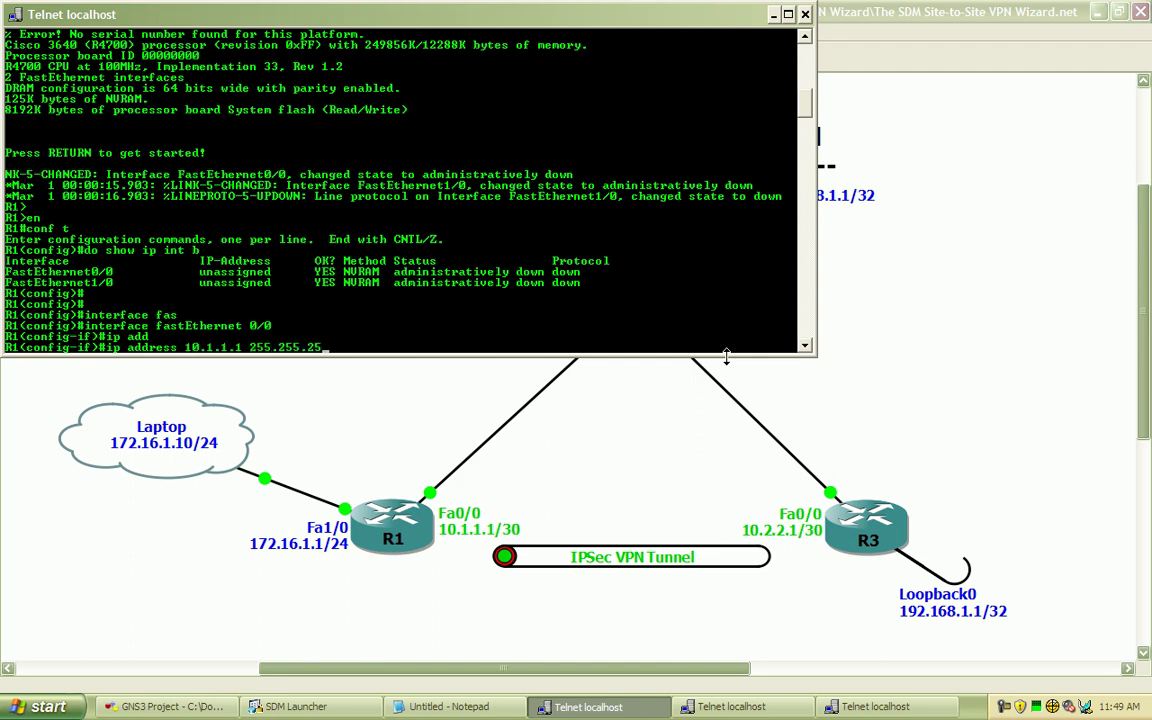
type("5.252")
key("Return")
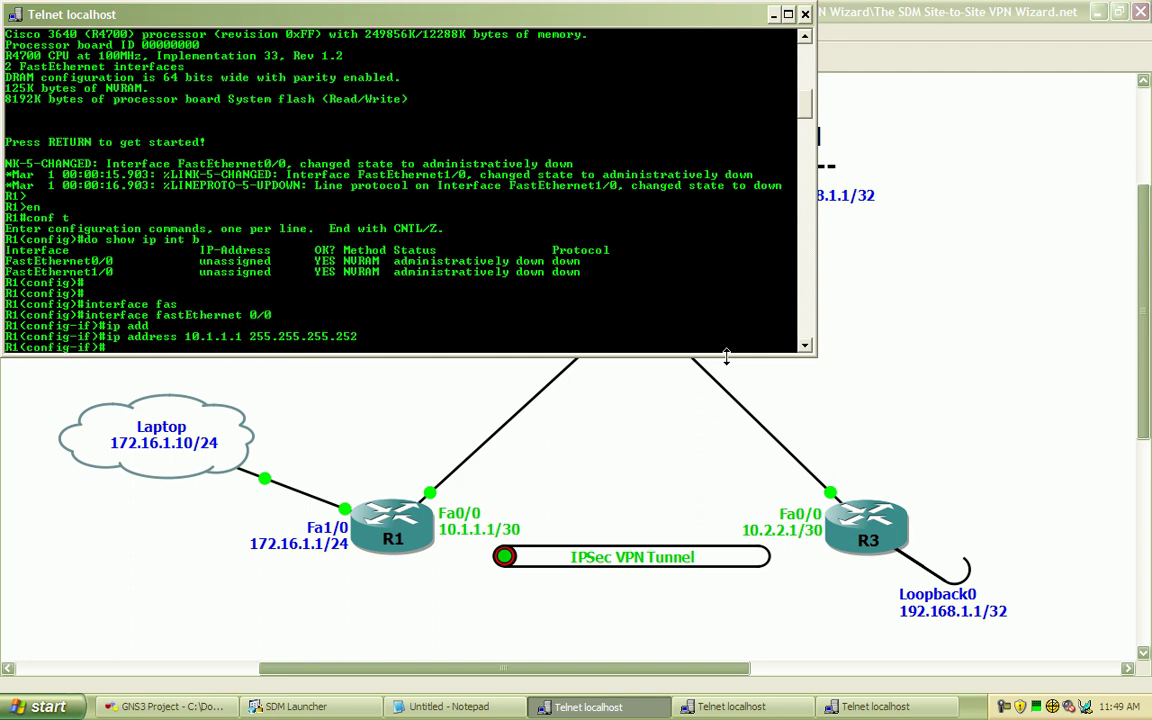
Bring FastEthernet0/0 up with full duplex at speed 100
type("no shut")
key("Tab")
key("Return")
type("du")
key("Tab")
type("f")
key("Tab")
type("s")
key("BackSpace")
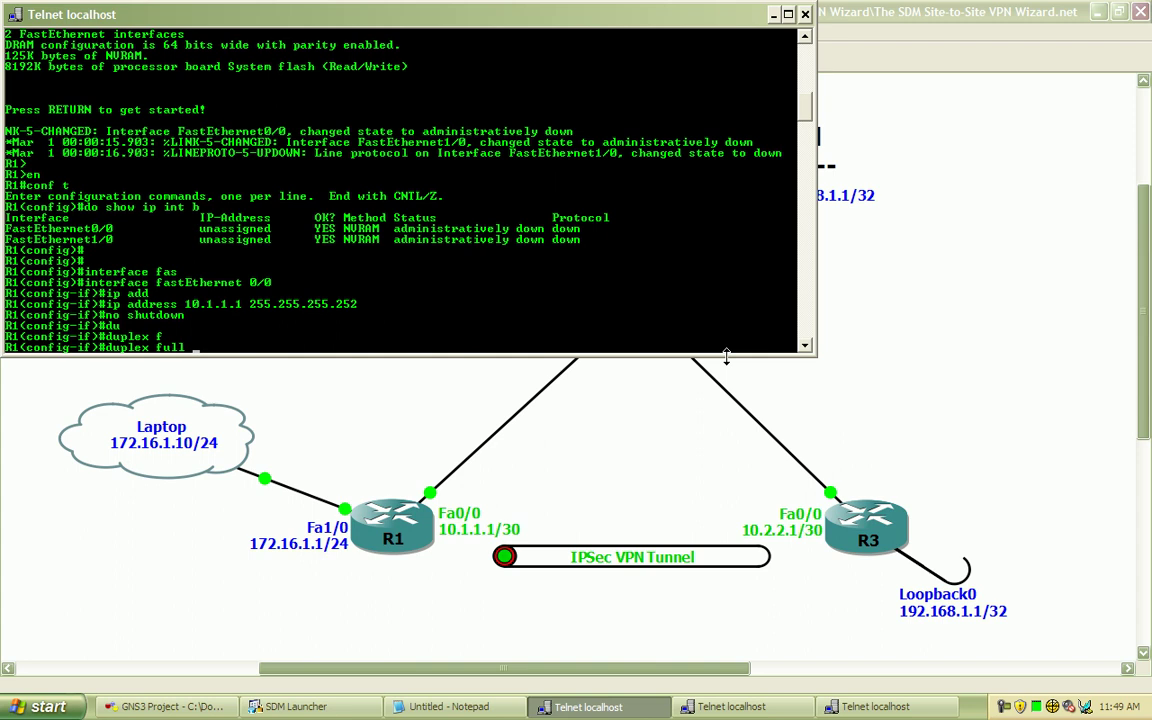
key("Return")
type("spe")
key("Tab")
type("100")
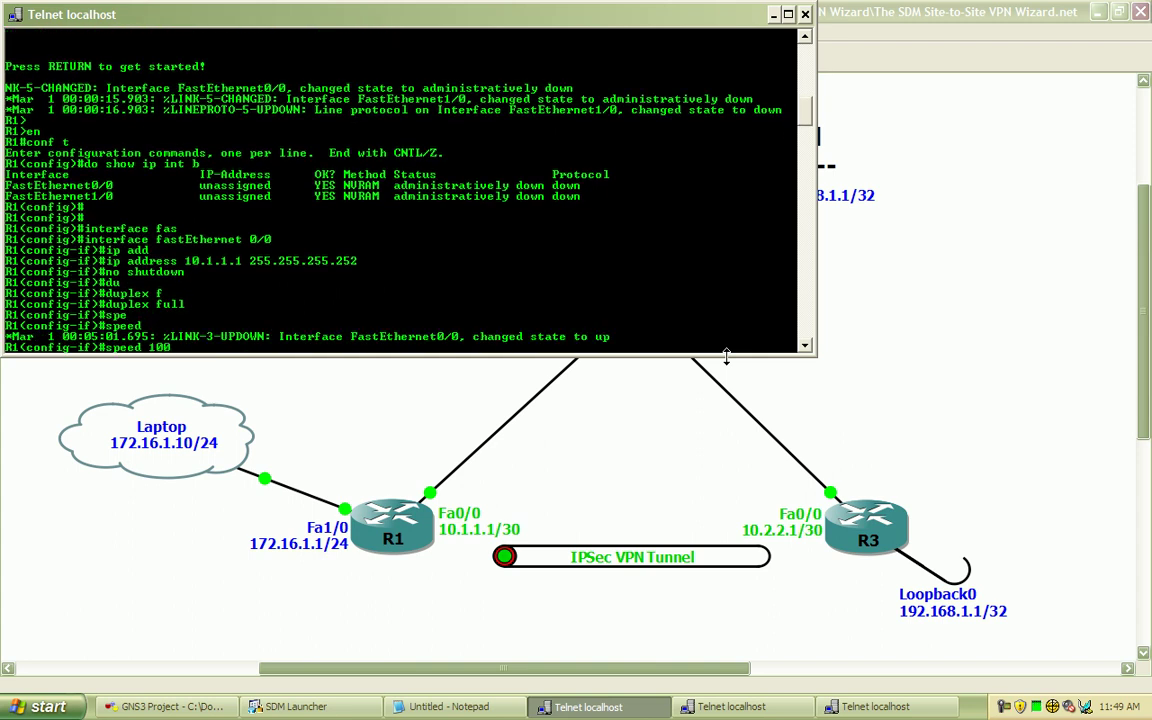
key("Return")
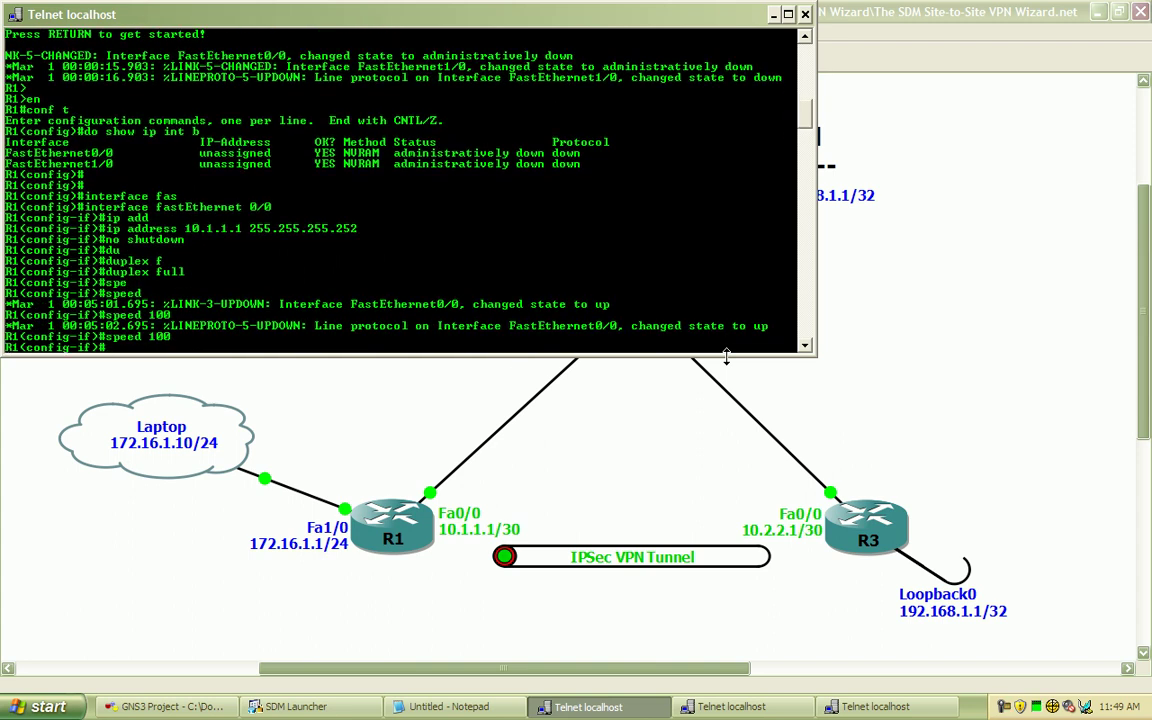
type("int fa1/0")
Assign FastEthernet1/0 the address 172.16.1.1 255.255.255.0
key("Return")
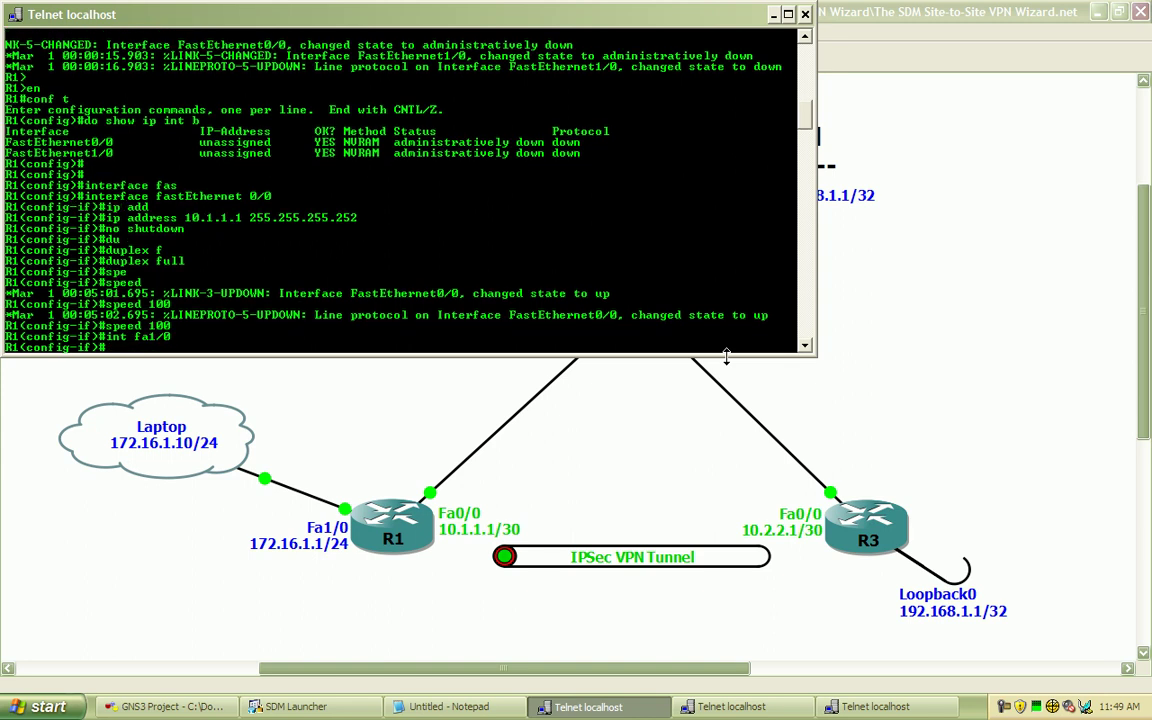
type("ip add")
key("Tab")
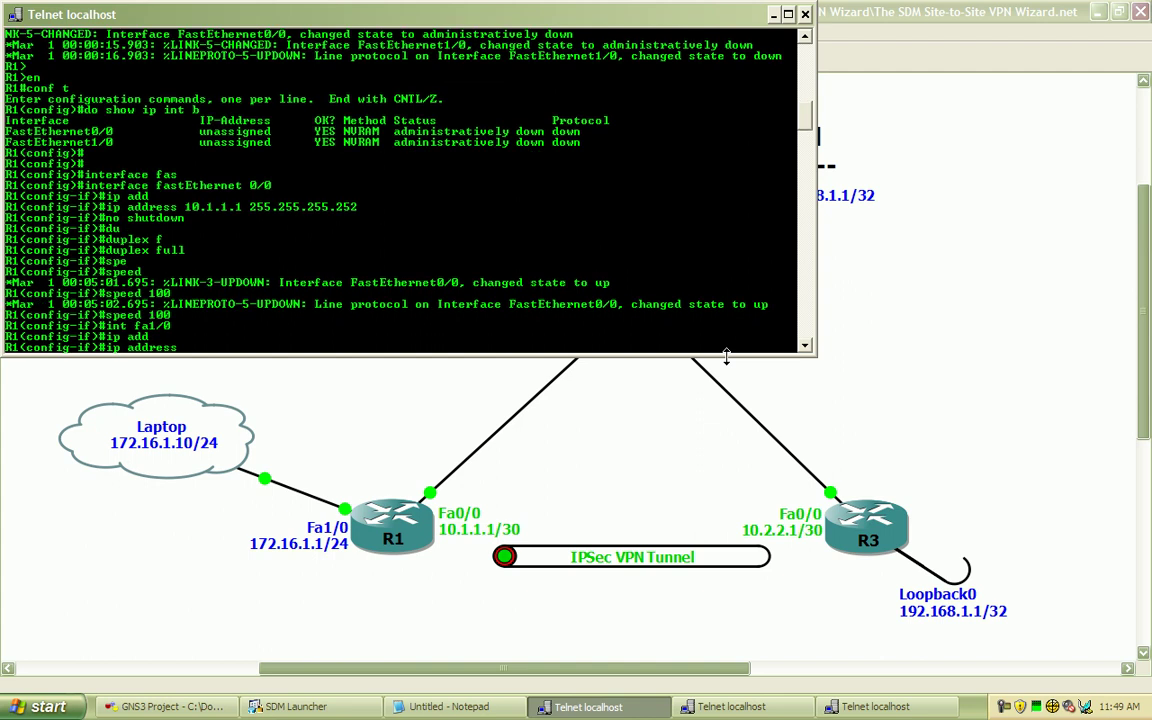
type("172.16.1.1 255.255.255.0")
key("Return")
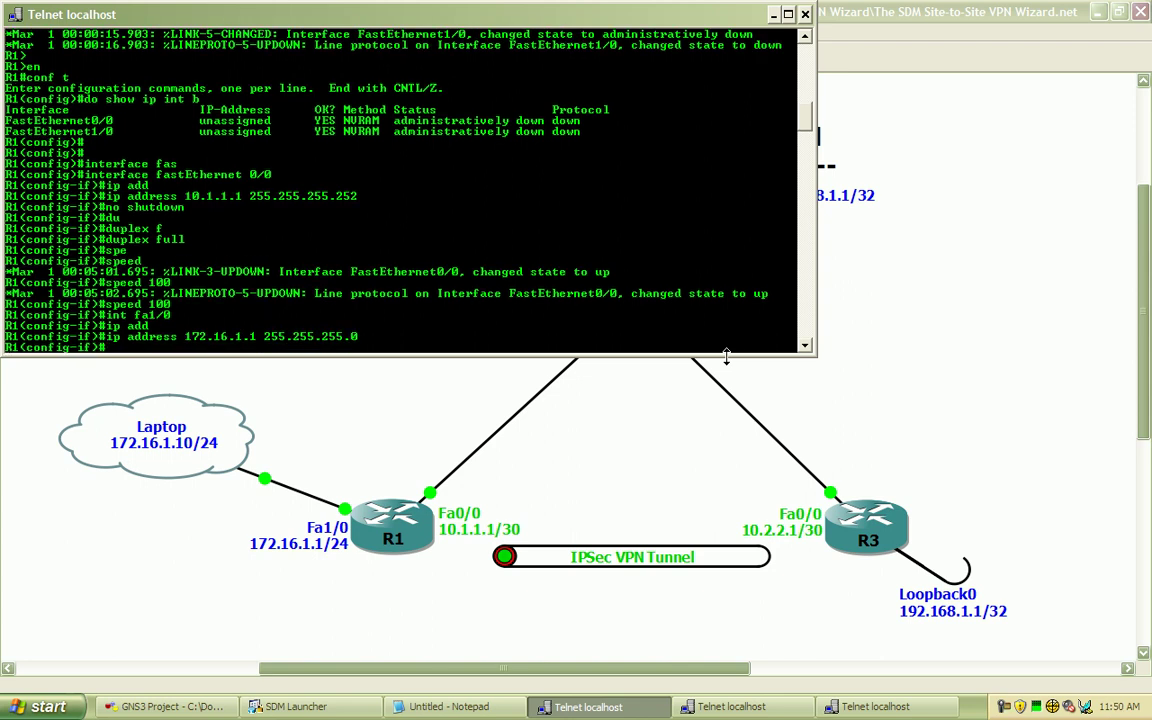
Enable FastEthernet1/0 with full duplex at speed 10, then exit to global configuration
type("no shutdown")
key("Return")
type("du")
key("Tab")
type("f")
key("Tab")
key("Return")
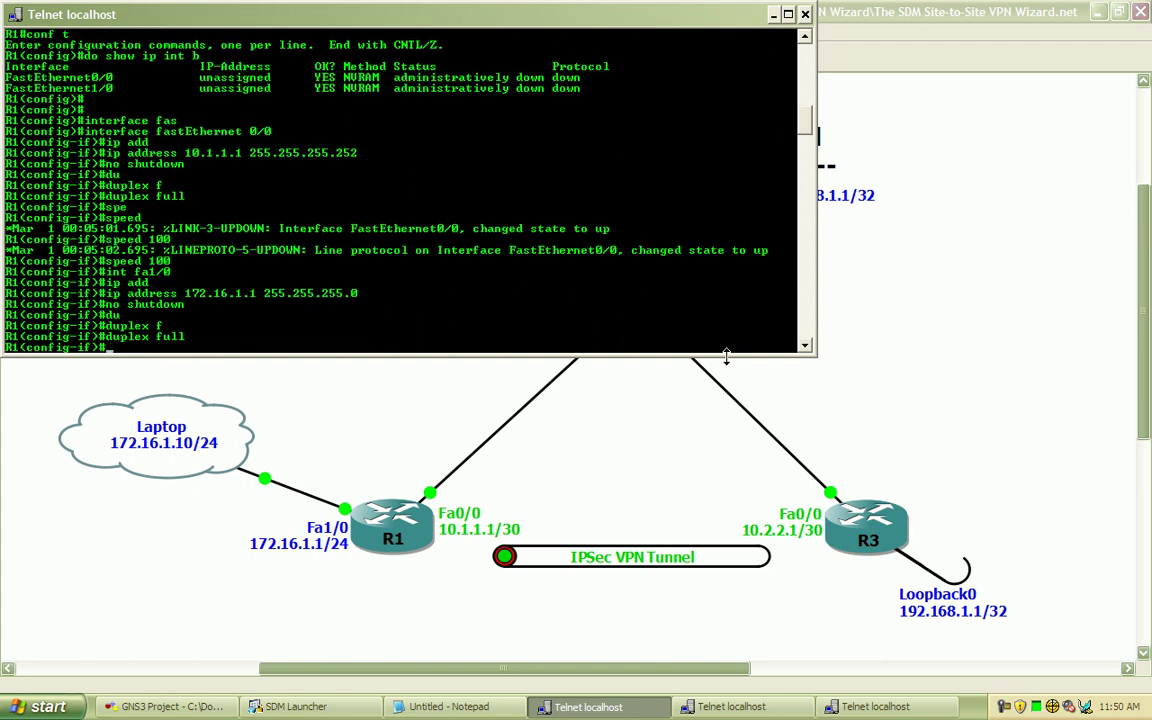
type("spe")
key("Tab")
type("10")
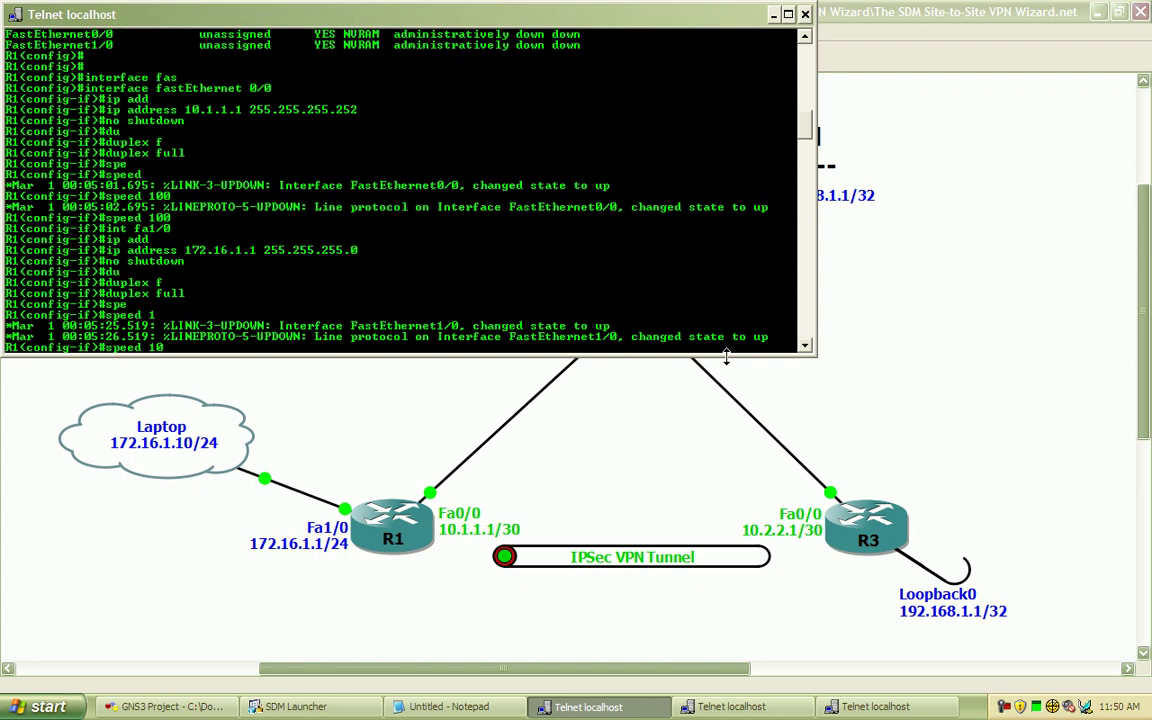
key("Return")
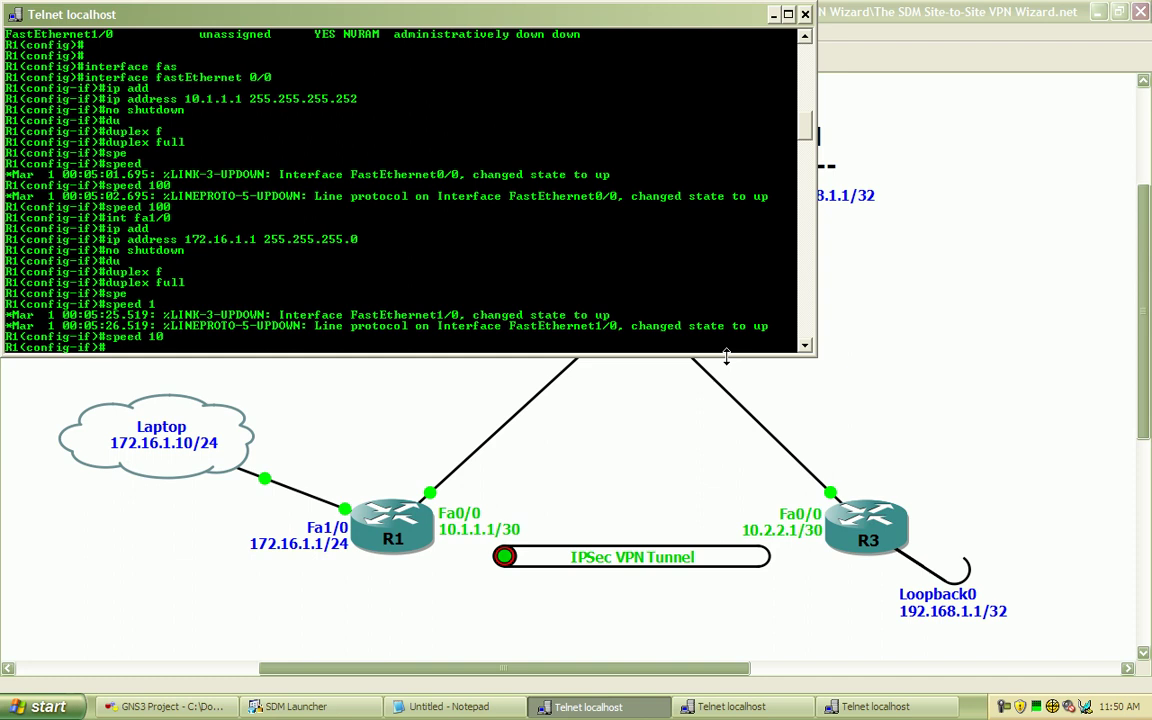
type("exit")
key("Return")
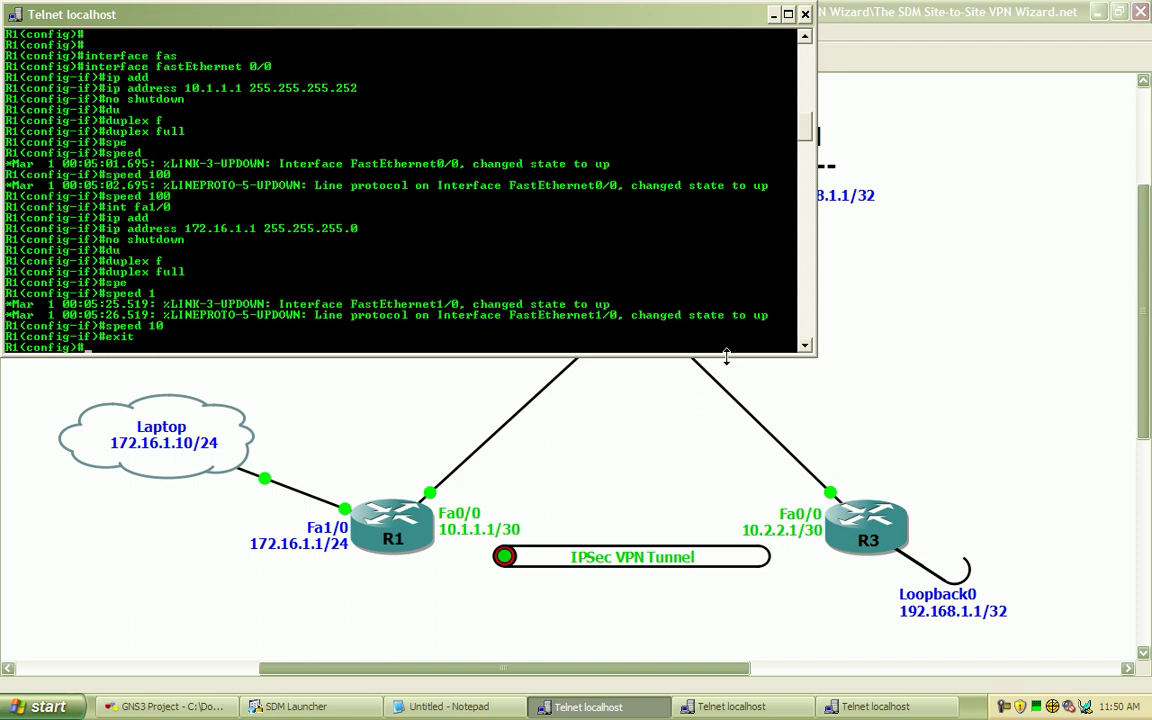
Start EIGRP process 10 and advertise network 172.16.1.0 0.0.0.255
type("router ei")
key("Tab")
type("10")
key("BackSpace")
key("BackSpace")
type("?")
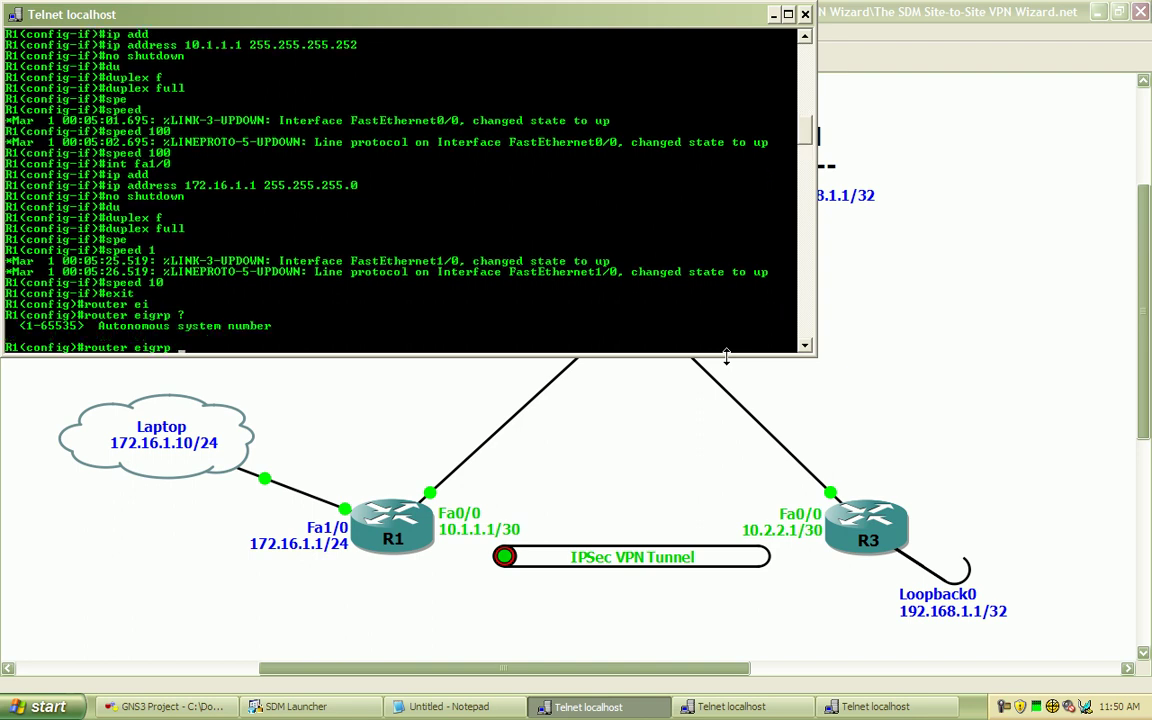
type("10")
key("Return")
type("net")
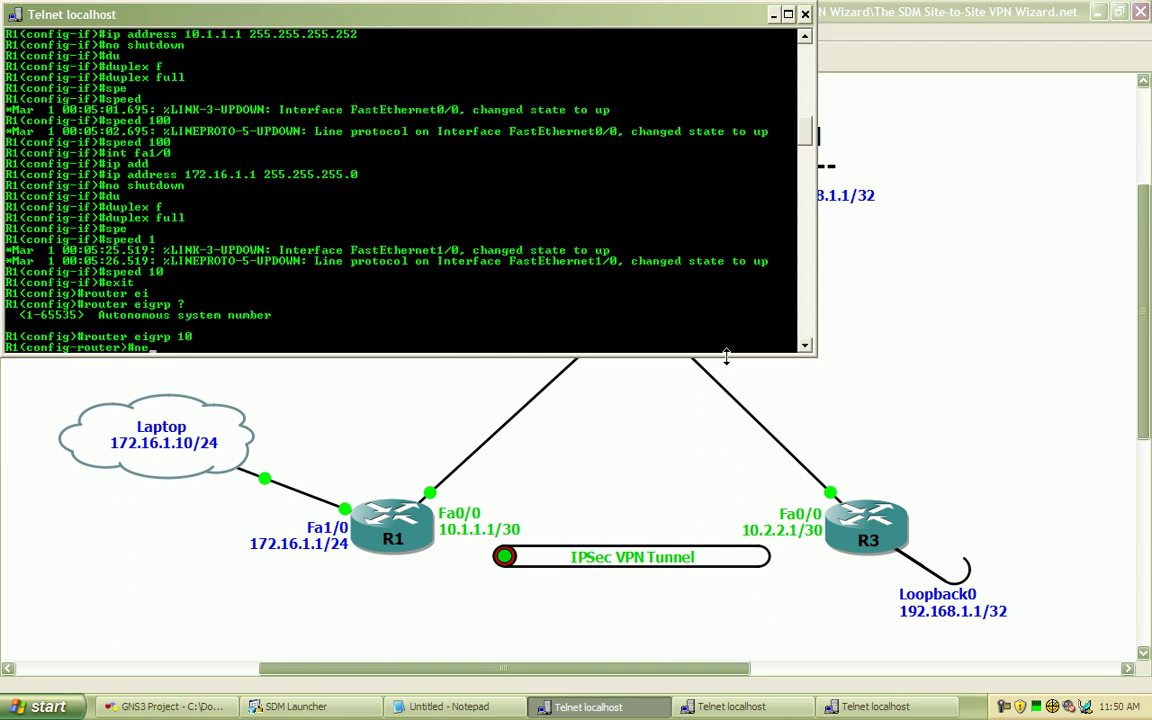
key("Tab")
type("172")
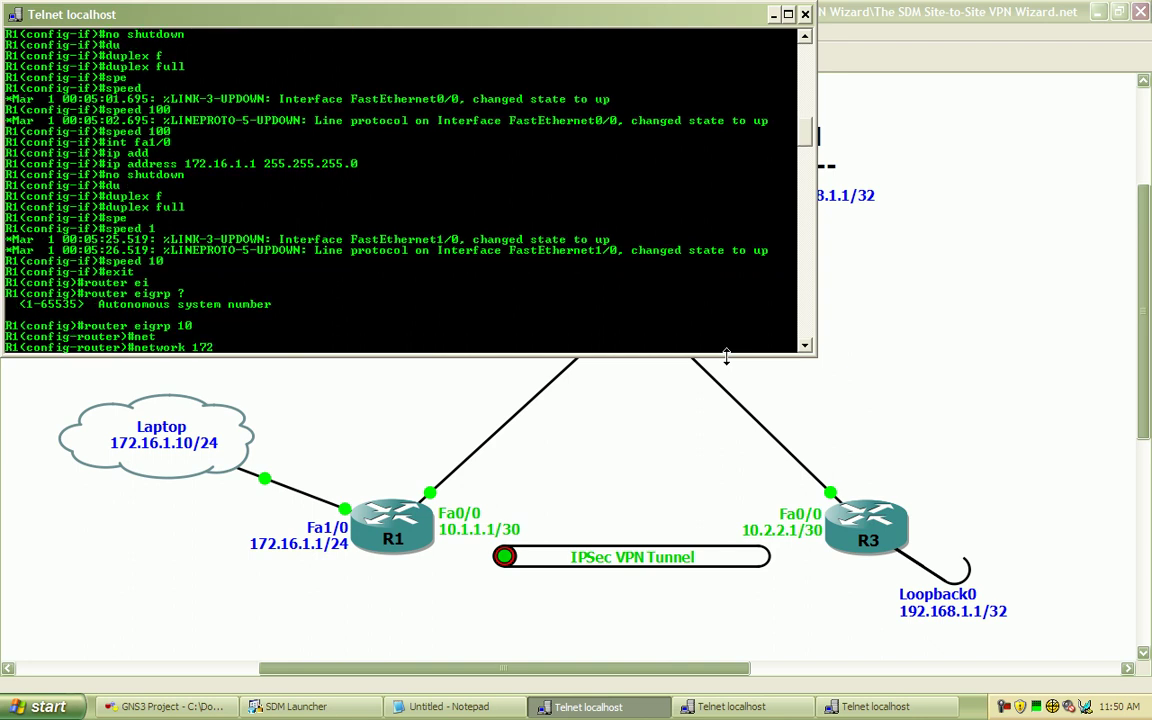
type(".16.1.0 0.0.0.255")
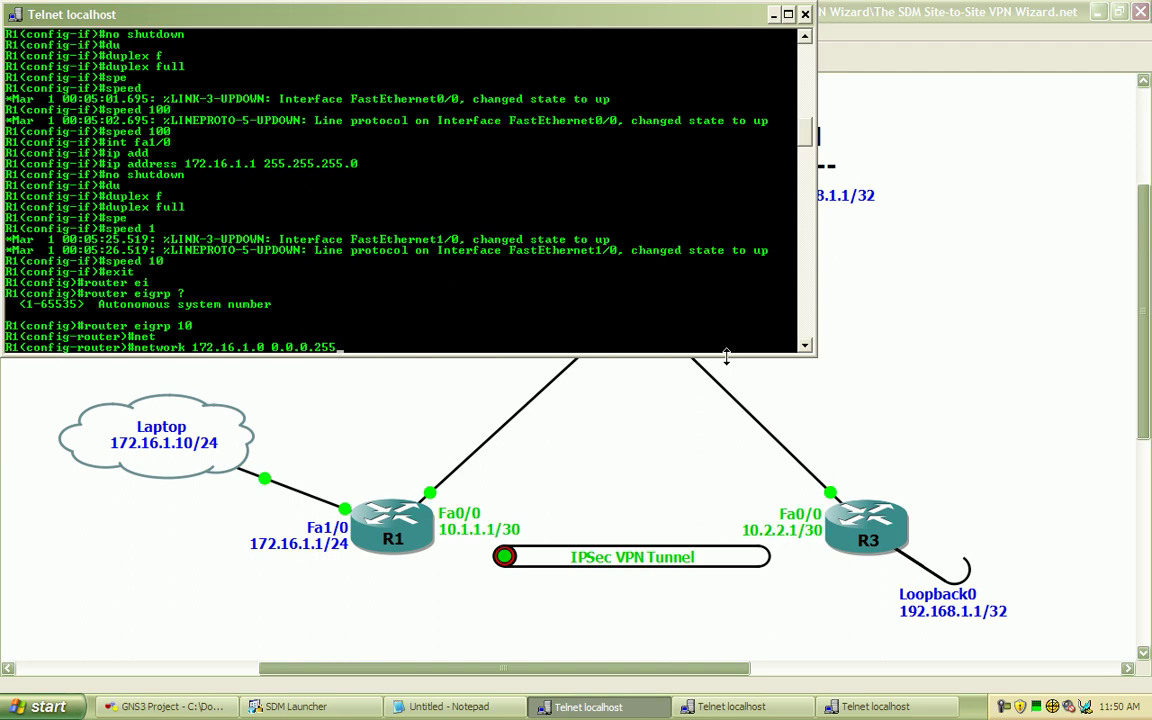
key("Return")
Add network 10.1.1.0 0.0.0.3, disable auto-summary, and exit router configuration
type("net")
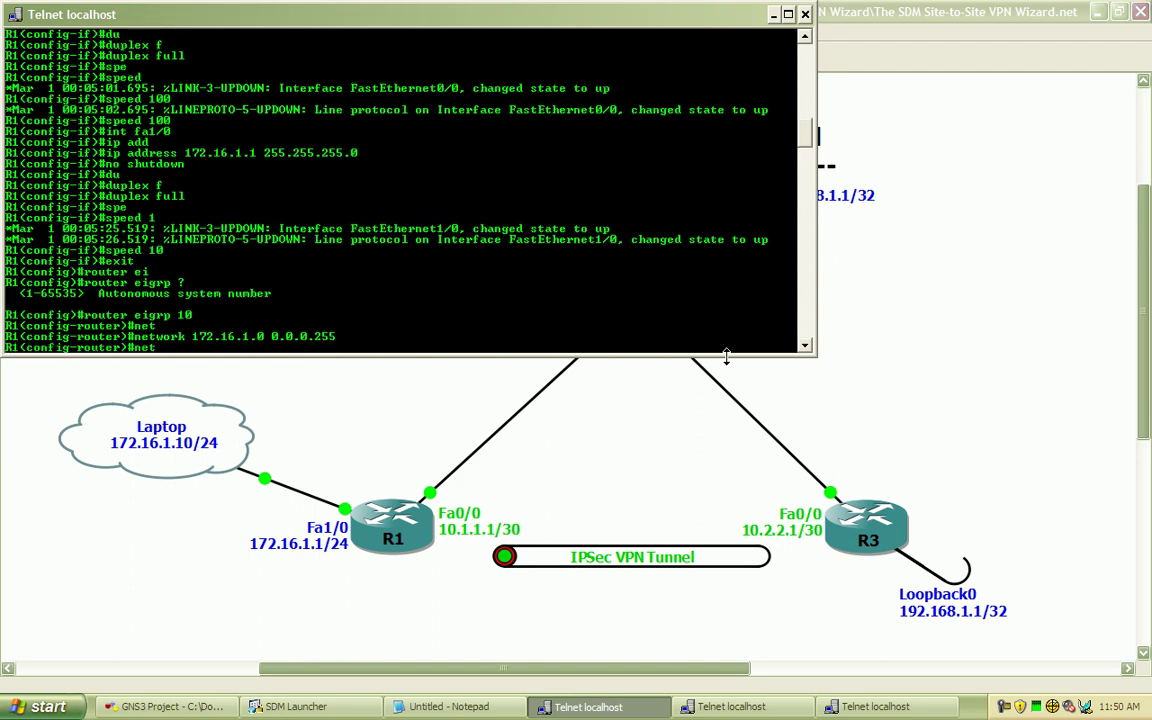
key("Tab")
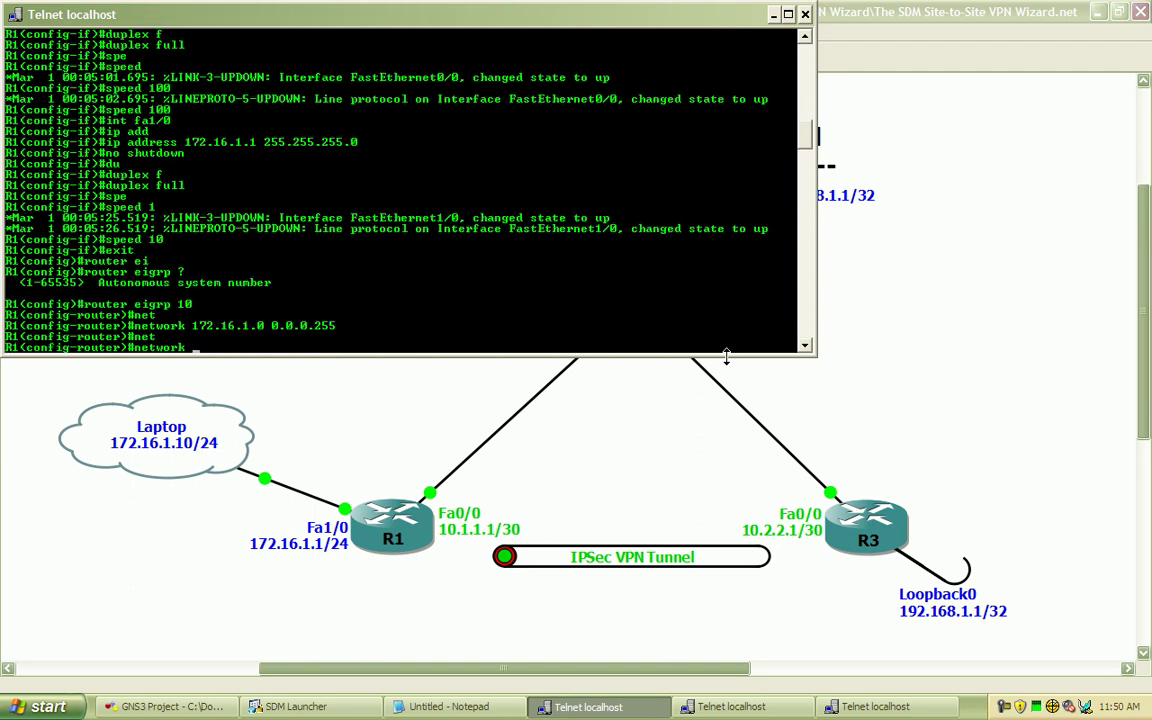
type("10.1.1.0 0.0.0.3")
key("Return")
type("no auto")
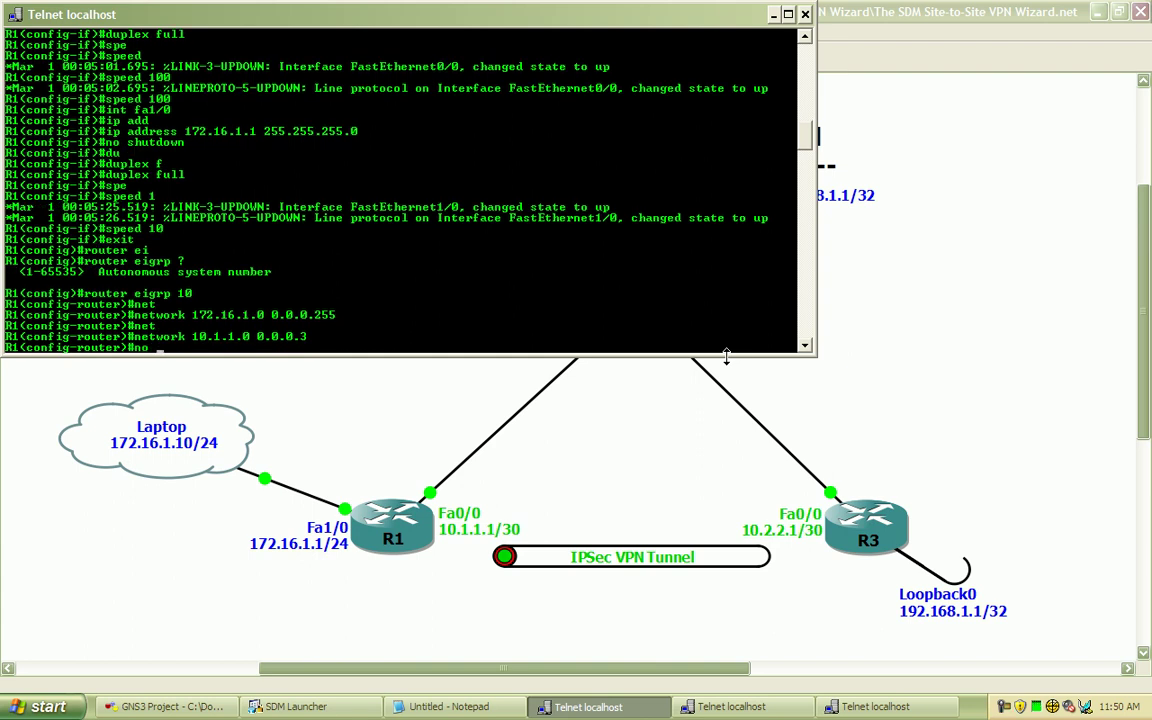
key("Tab")
key("Return")
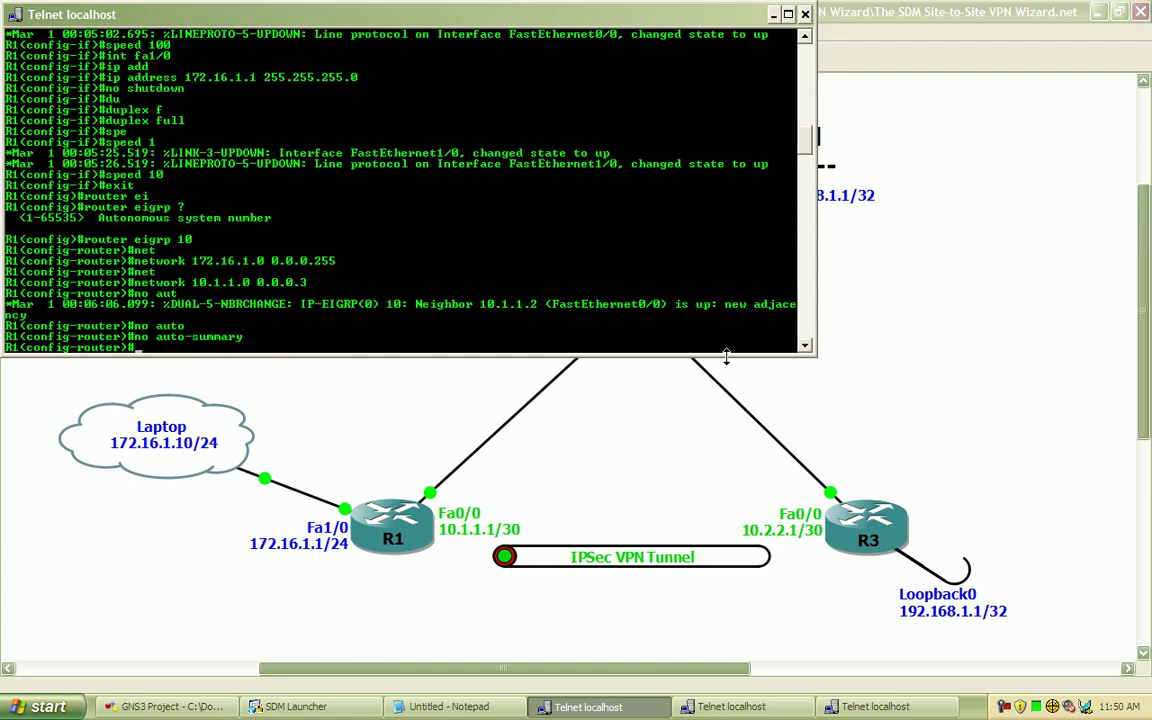
type("exit")
key("Return")
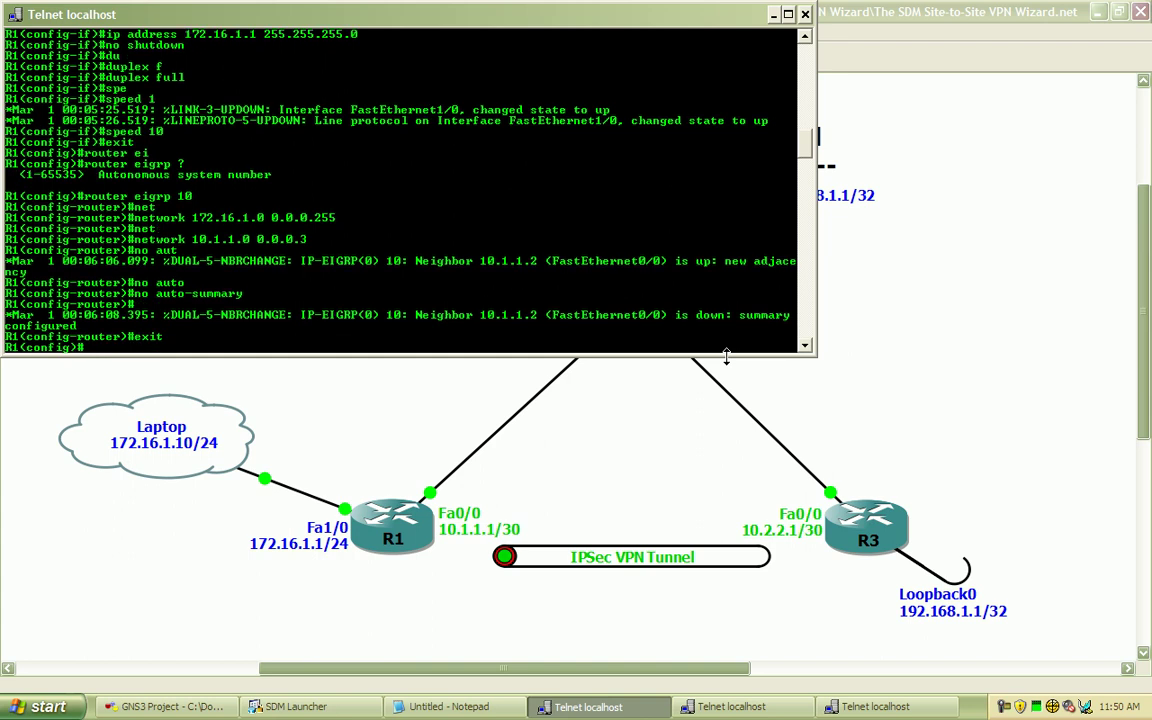
key("Return")
key("Return")
Open a Command Prompt via Run, switch to C:\ and clear the screen
left_click(45, 706)
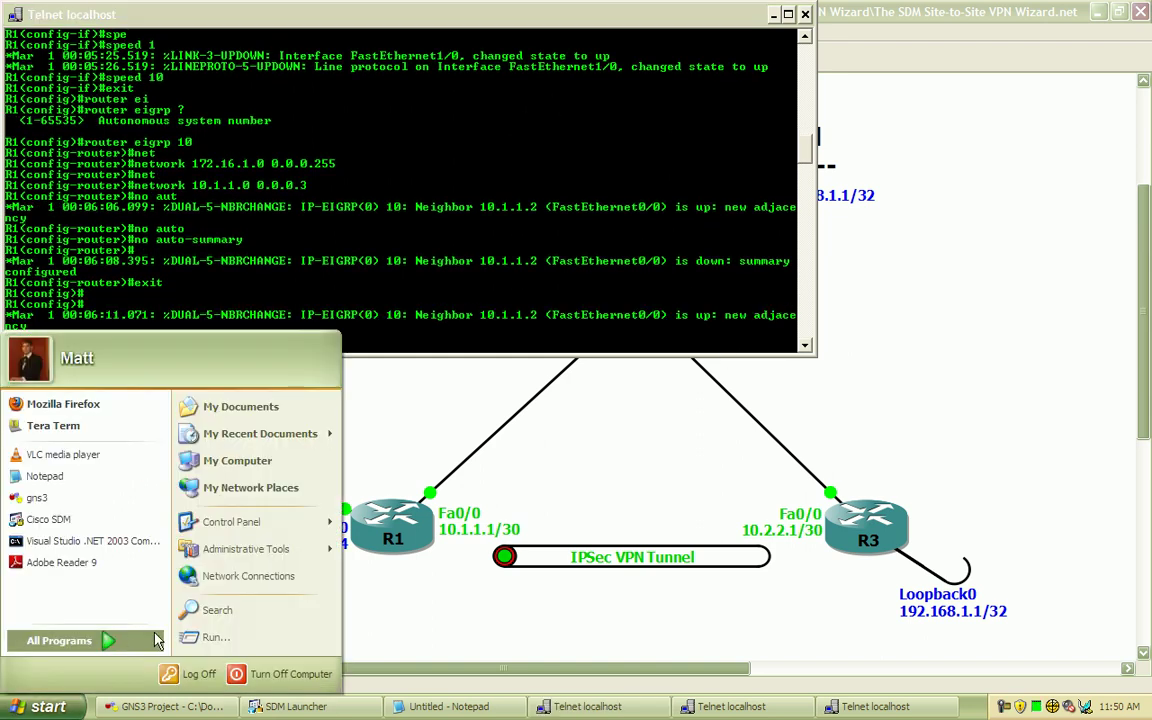
left_click(215, 637)
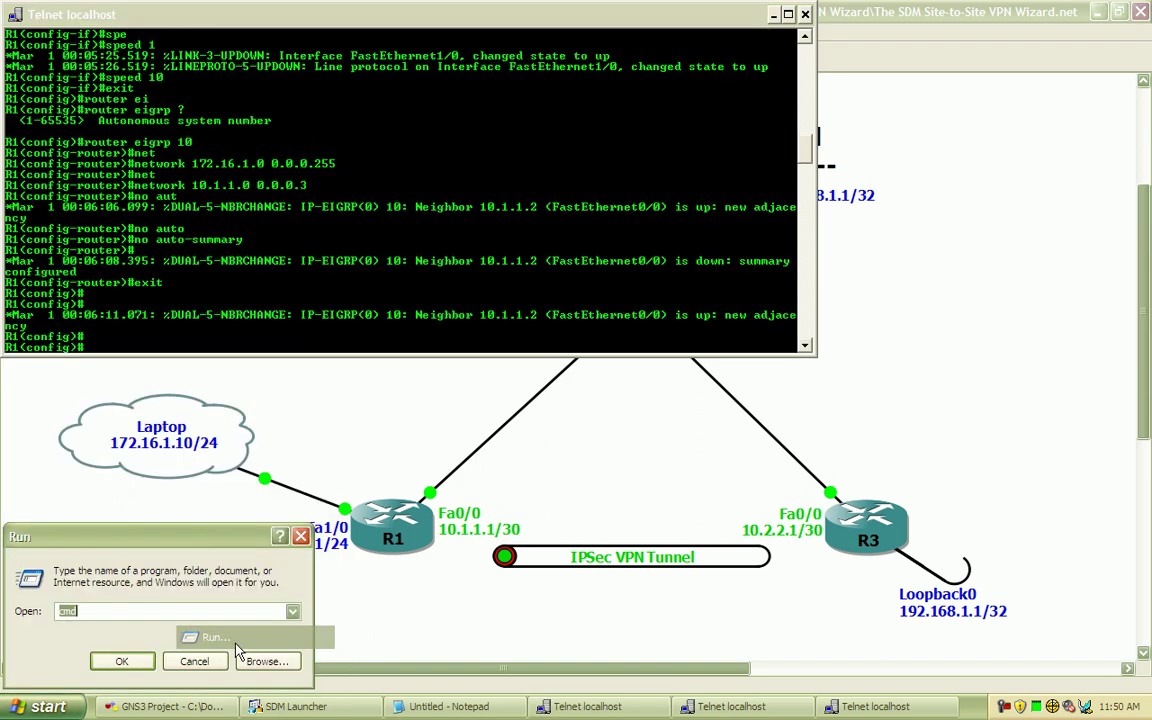
left_click(121, 661)
type("cd\\")
key("Return")
type("cls")
key("Return")
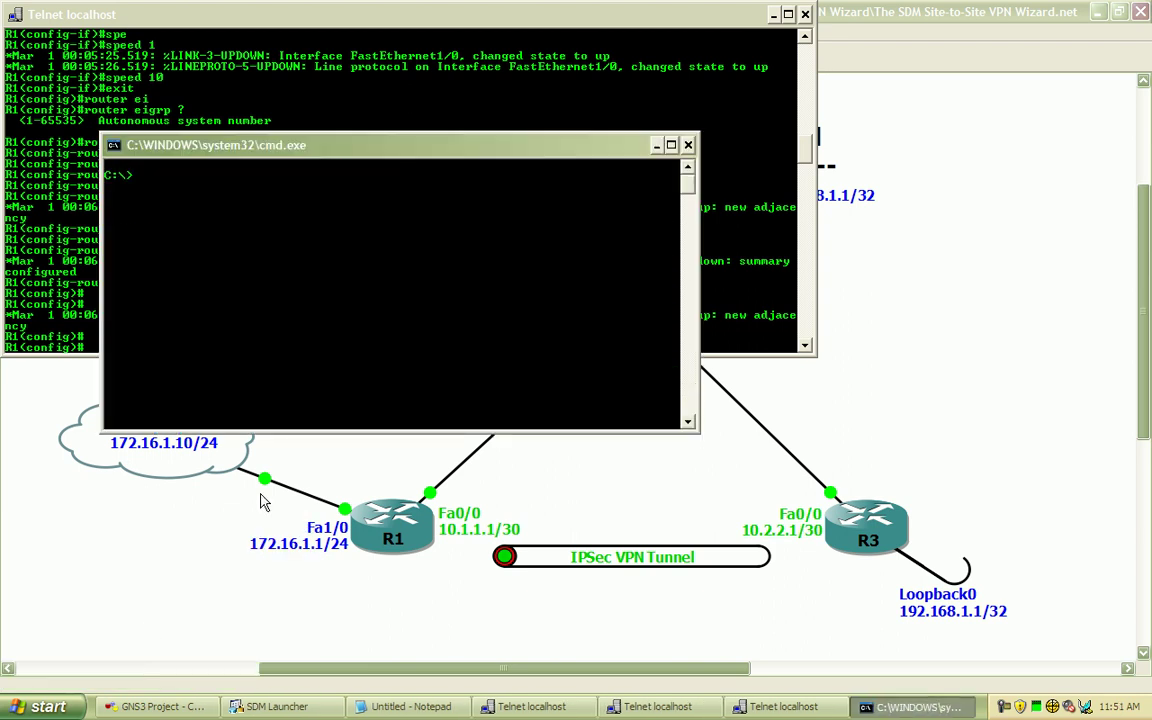
left_click_drag(287, 142, 239, 34)
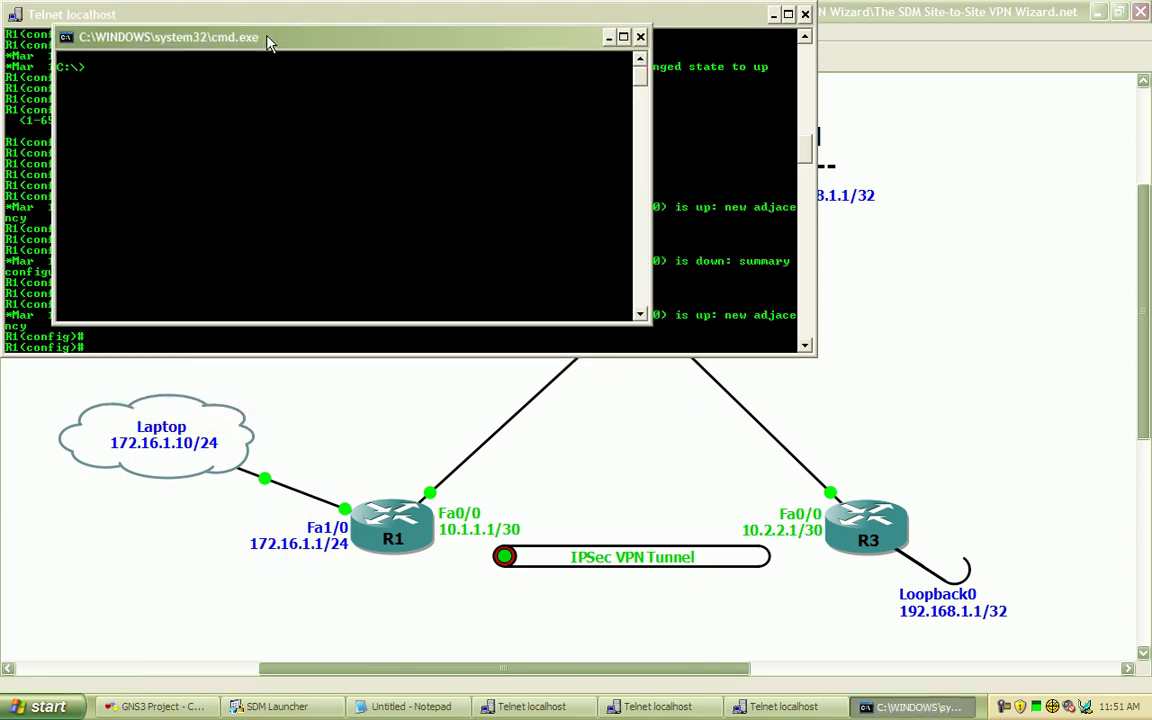
Ping 172.16.1.1, 10.1.1.1 and 10.1.1.2 to check R1 and R2 reachability
type("ping 172.16.1.1")
key("Return")
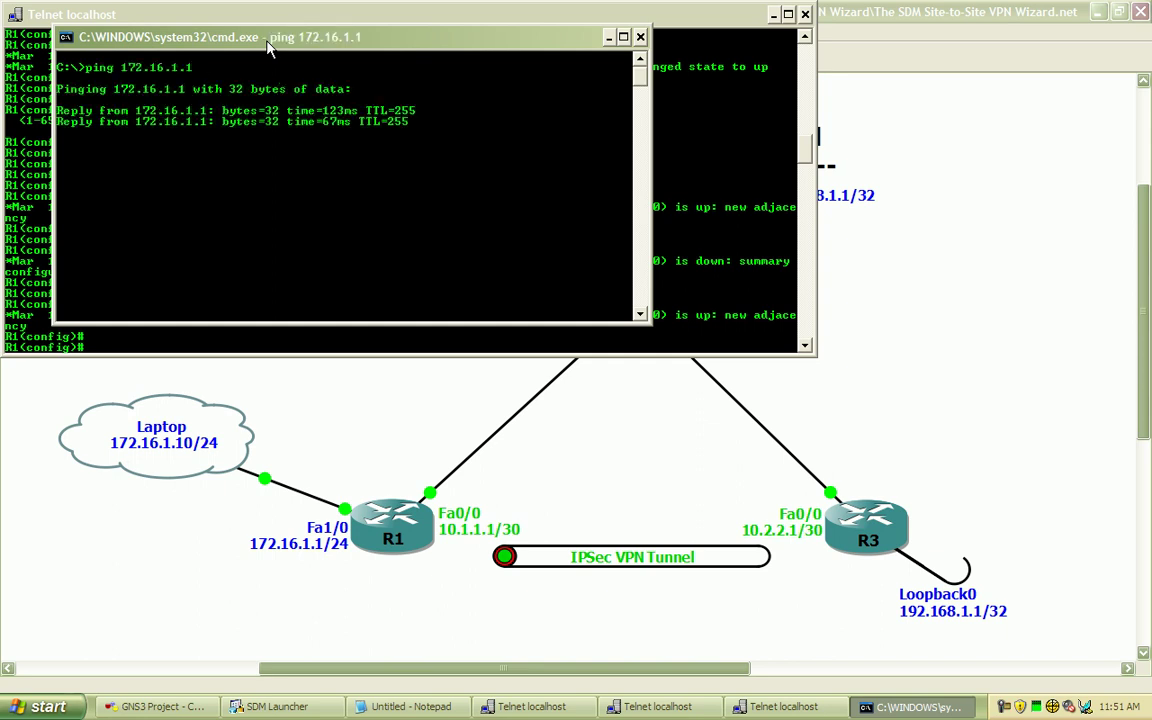
key("ctrl+c")
key("Up")
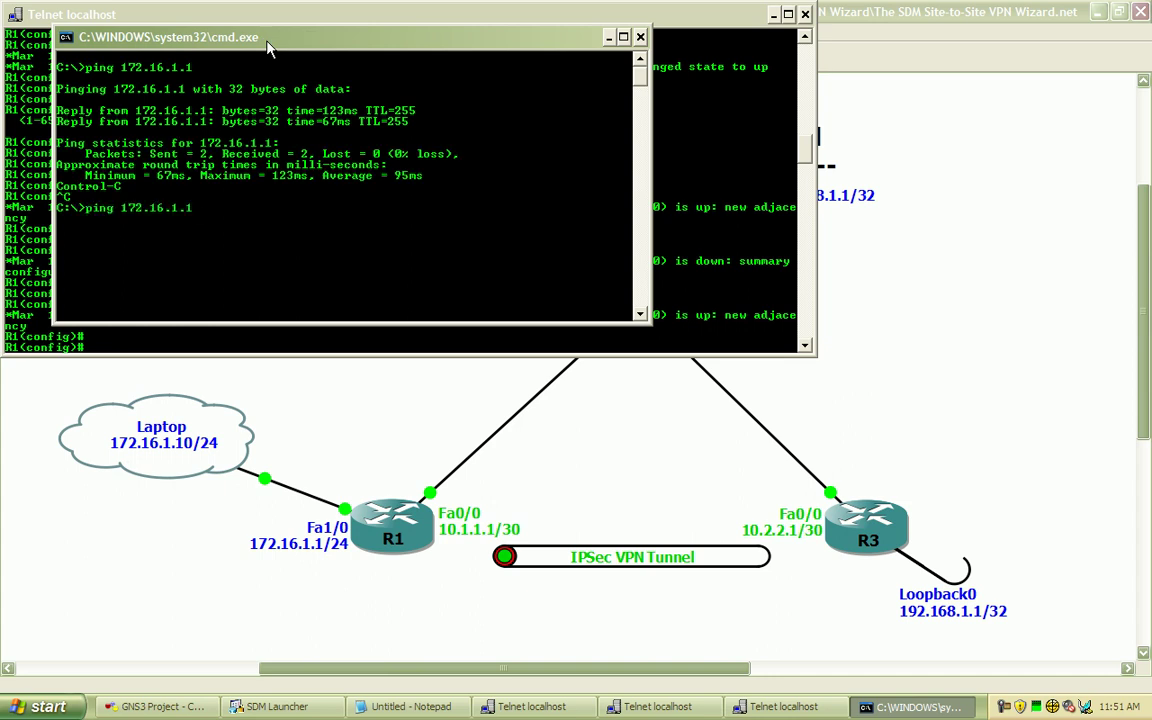
key("BackSpace")
key("BackSpace")
key("BackSpace")
key("BackSpace")
key("BackSpace")
key("BackSpace")
key("BackSpace")
key("BackSpace")
key("BackSpace")
type("0.1.1.1")
key("Return")
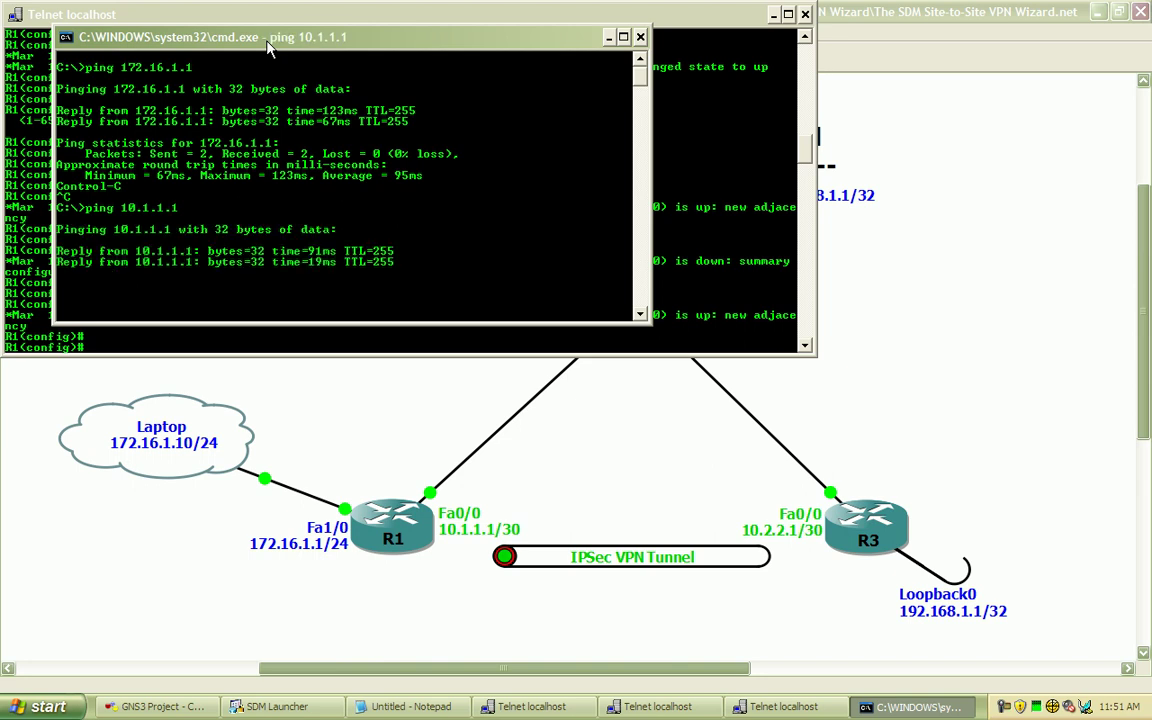
left_click(775, 15)
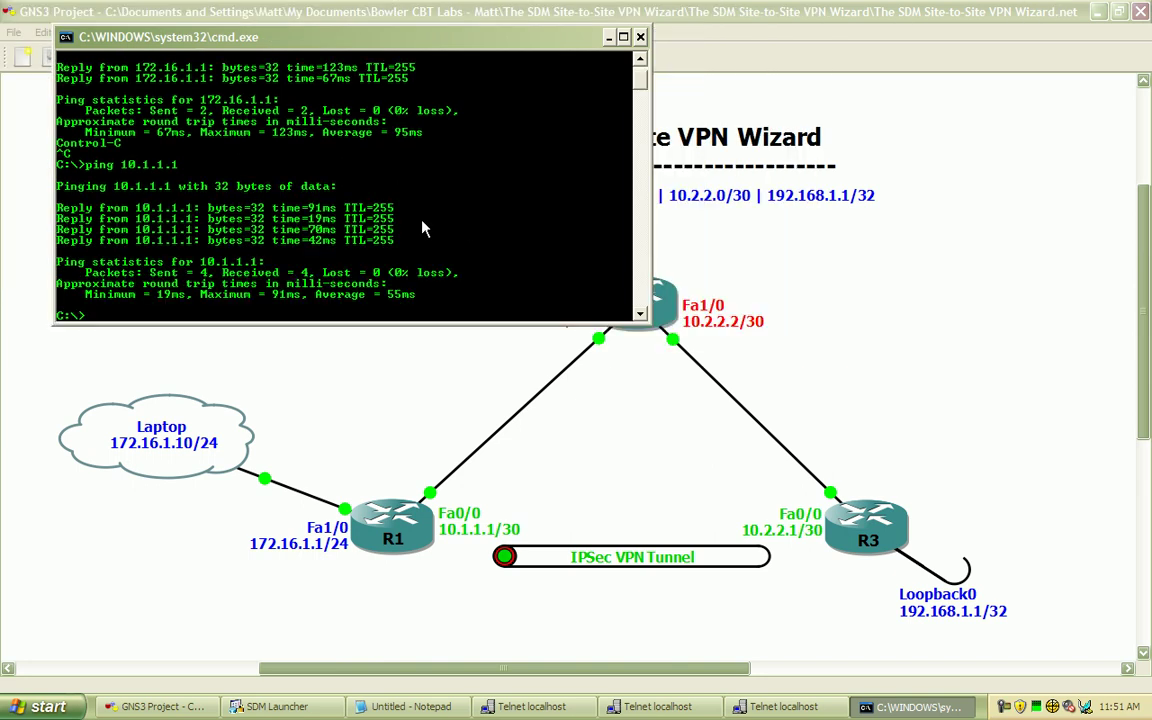
left_click_drag(339, 38, 308, 10)
key("Up")
key("BackSpace")
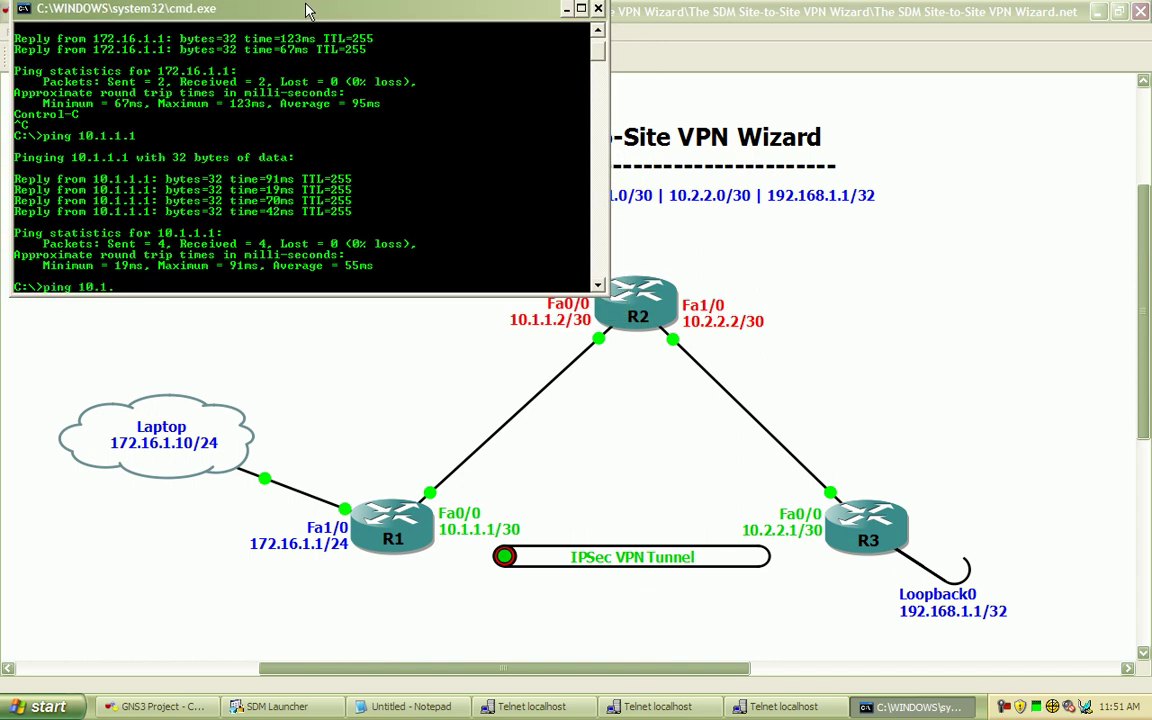
type("2")
key("Return")
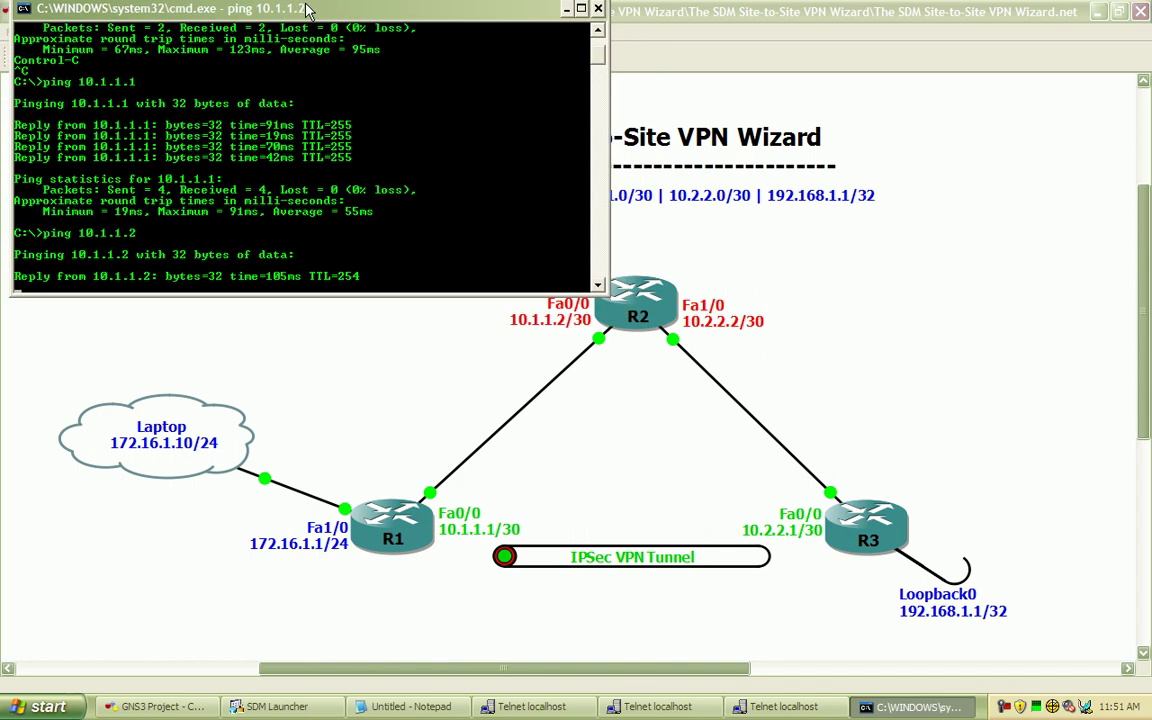
key("ctrl+c")
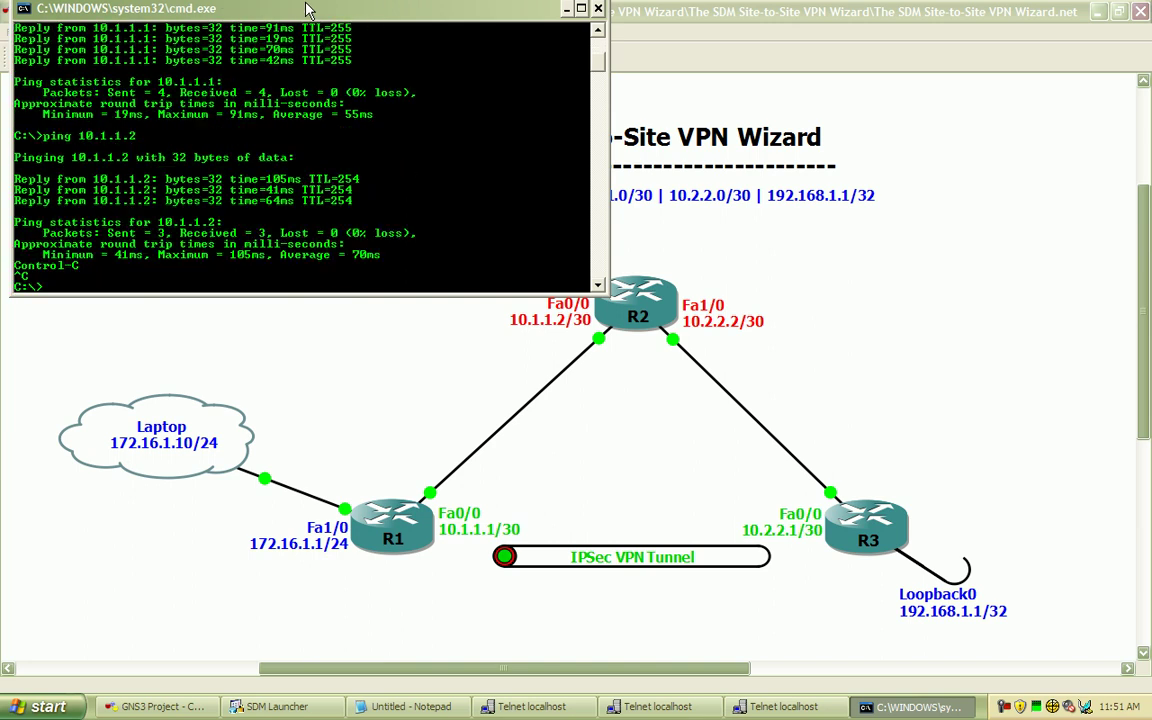
Ping 10.2.2.2, 10.2.2.1 and R3's loopback 192.168.1.1 successfully
key("Up")
key("BackSpace")
key("BackSpace")
key("BackSpace")
key("BackSpace")
key("BackSpace")
type("2.2.2")
key("Return")
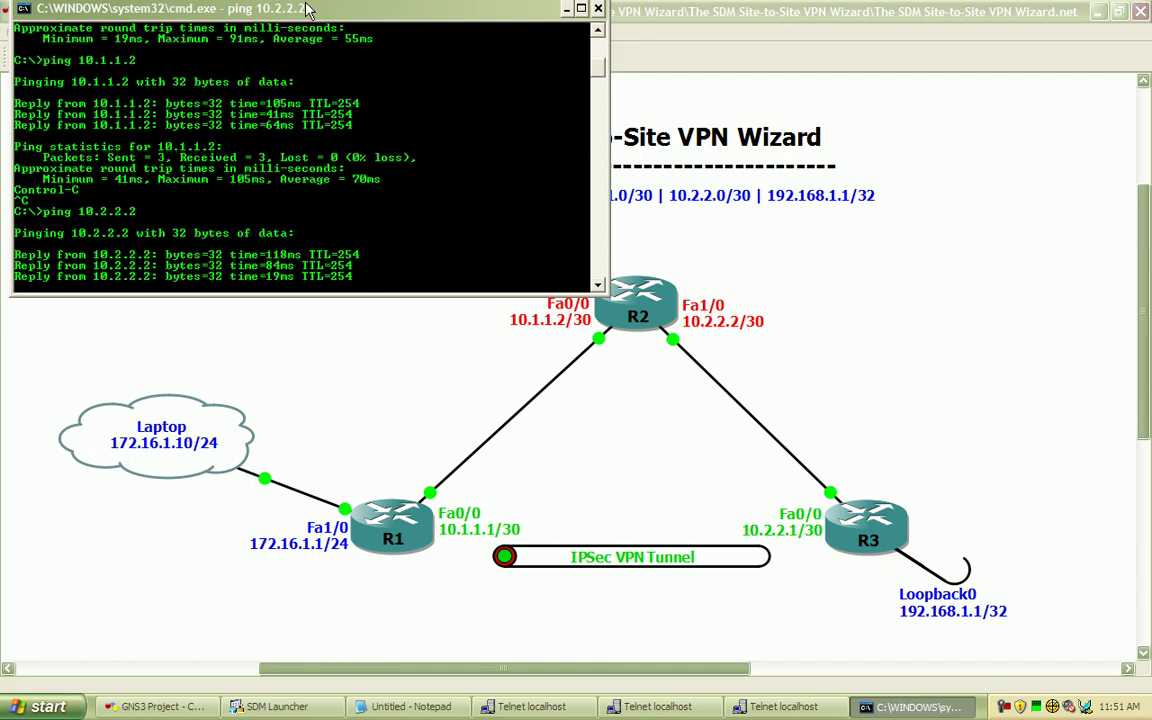
key("ctrl+c")
type("ping 10.2.2.1")
key("Return")
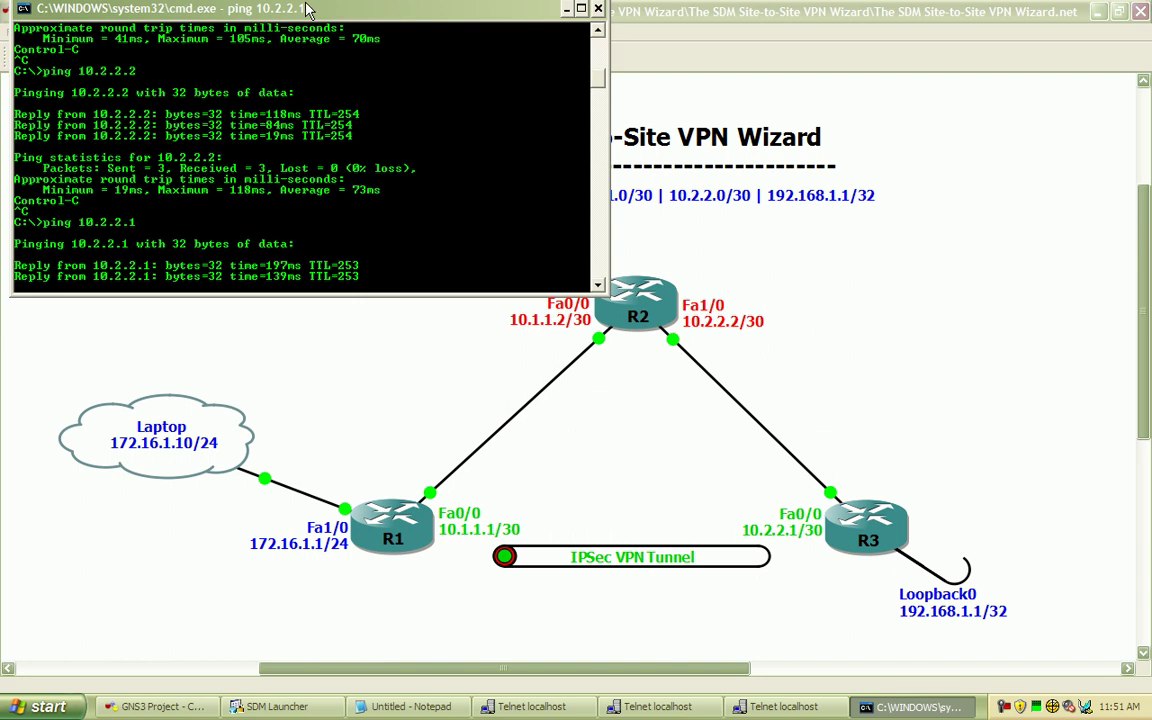
type("ping 10.2.2.1")
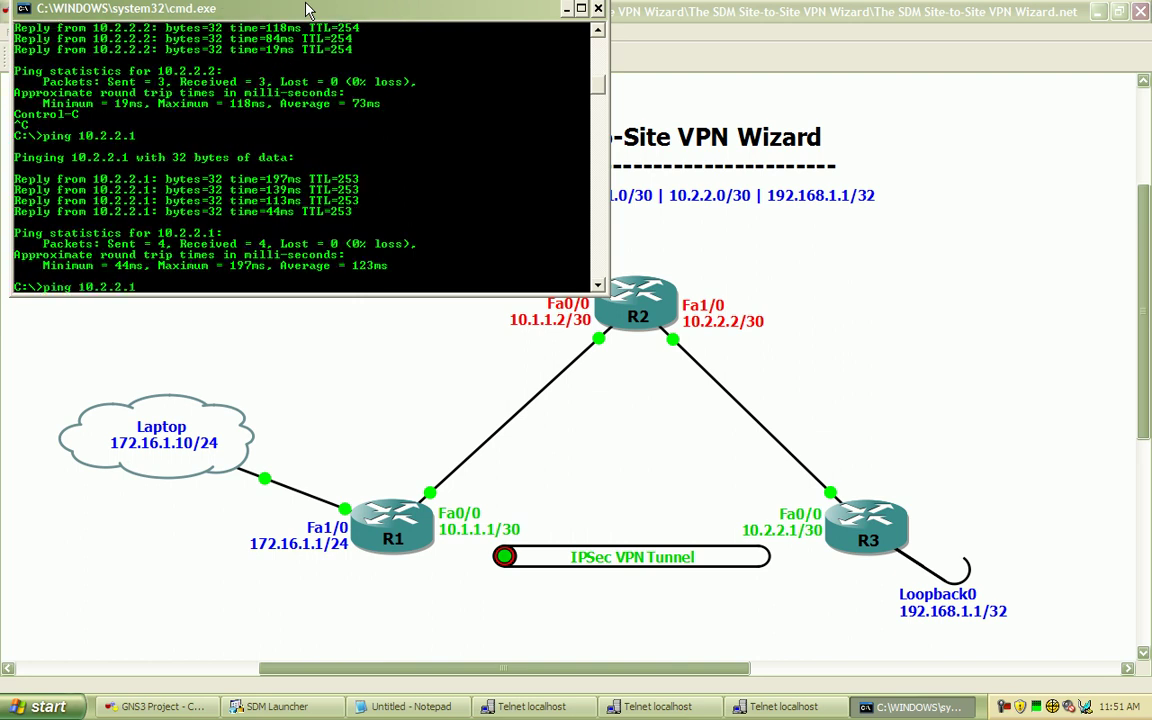
key("BackSpace")
key("BackSpace")
key("BackSpace")
key("BackSpace")
type("192.168.1.1")
key("Return")
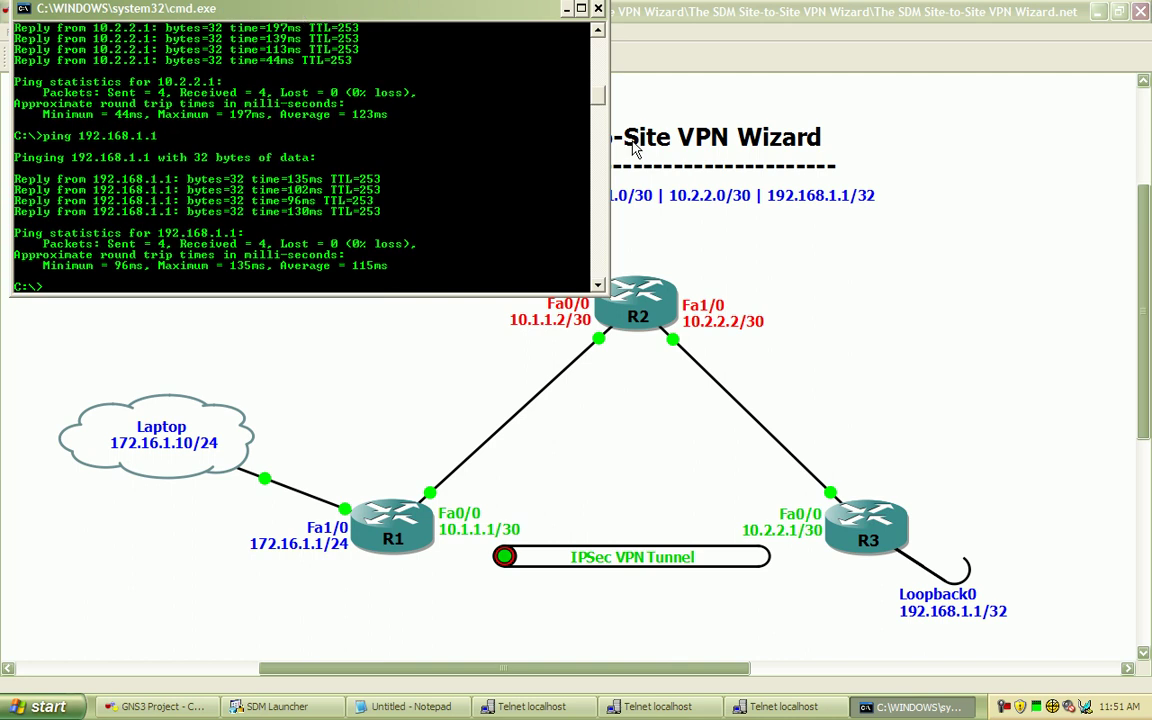
On R1's console, create a privilege 15 local username with a secret password
left_click(567, 10)
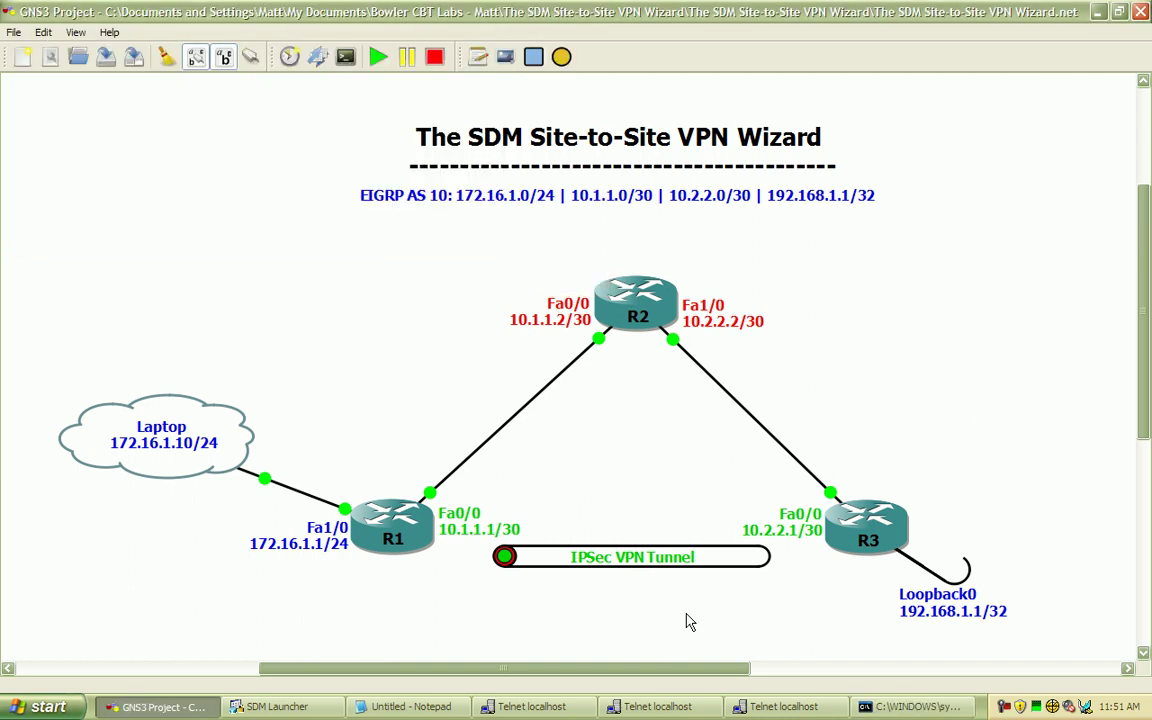
left_click(530, 707)
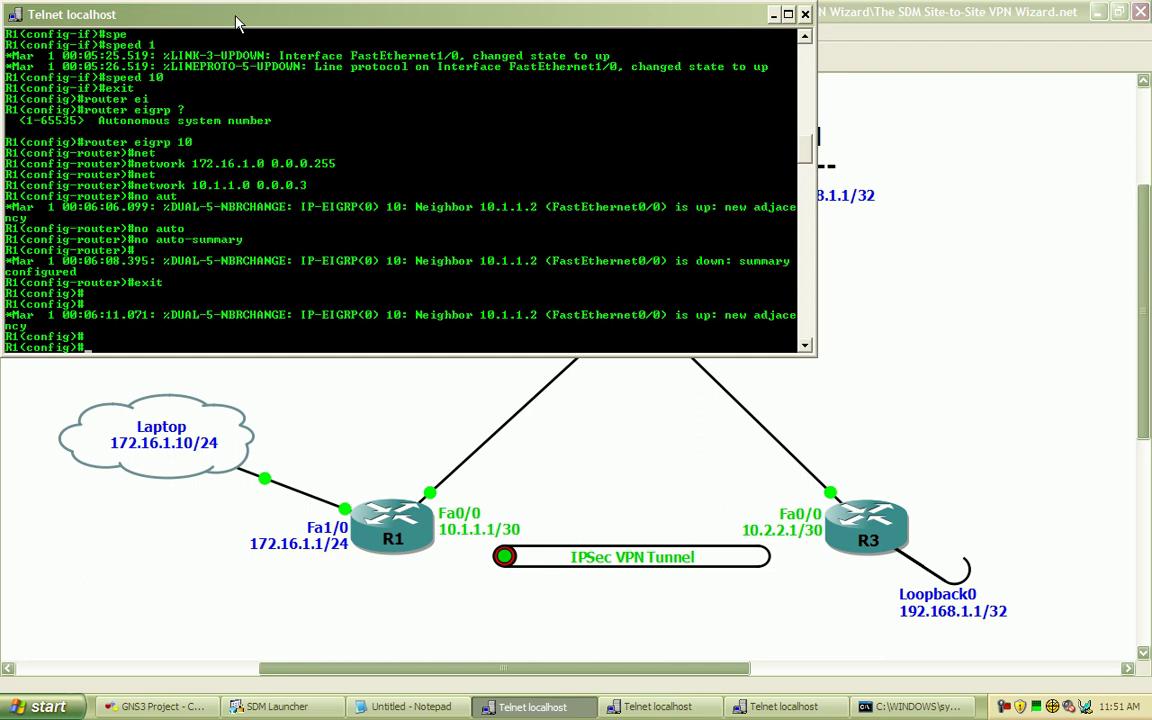
type("username matt pr")
key("Tab")
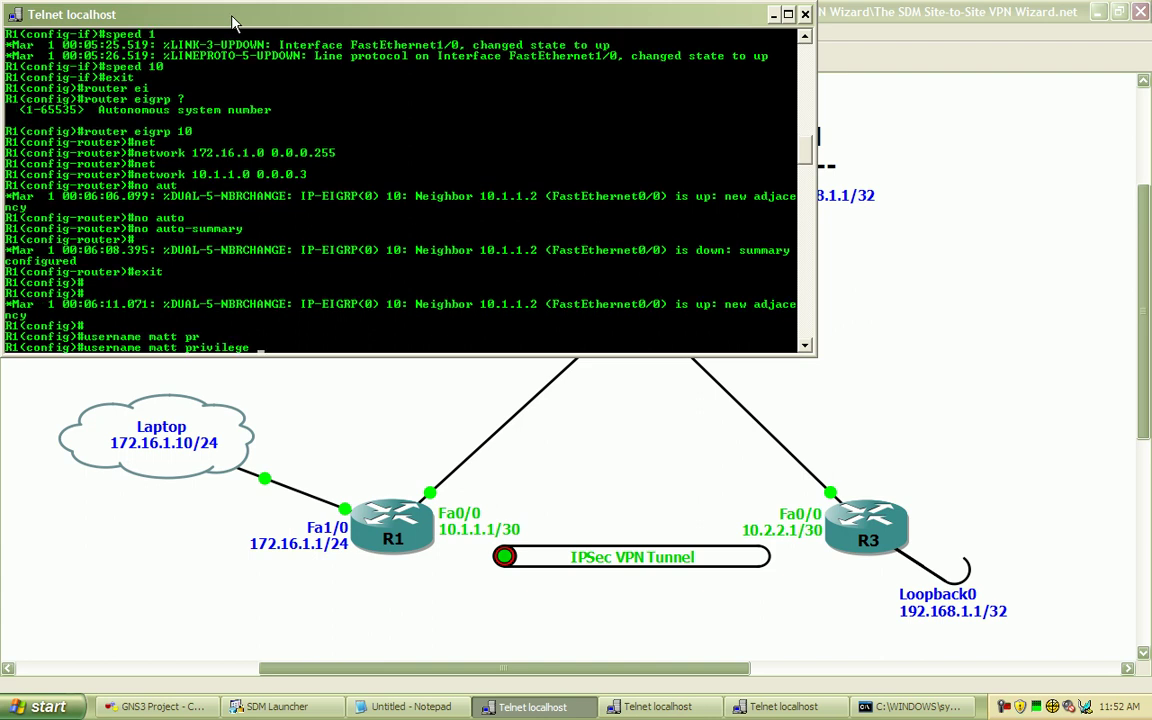
type("15 se")
key("Tab")
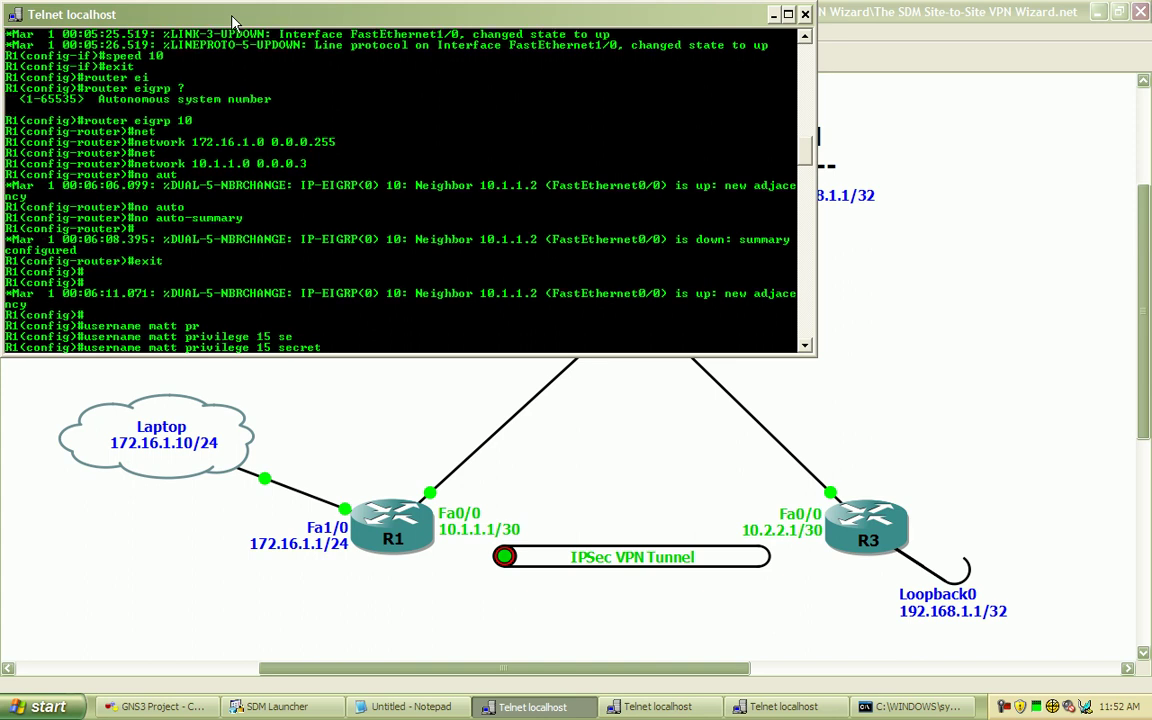
type("cisco")
key("Return")
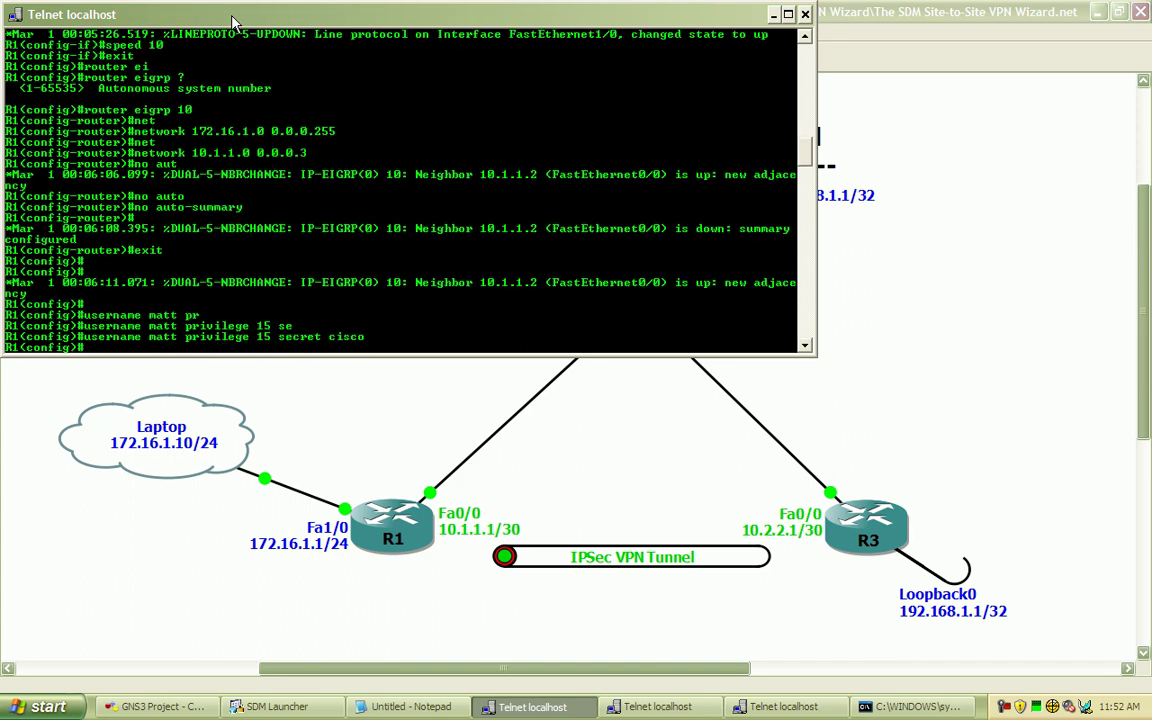
Set ip http authentication to local
type("ip http authe")
key("Tab")
type("?")
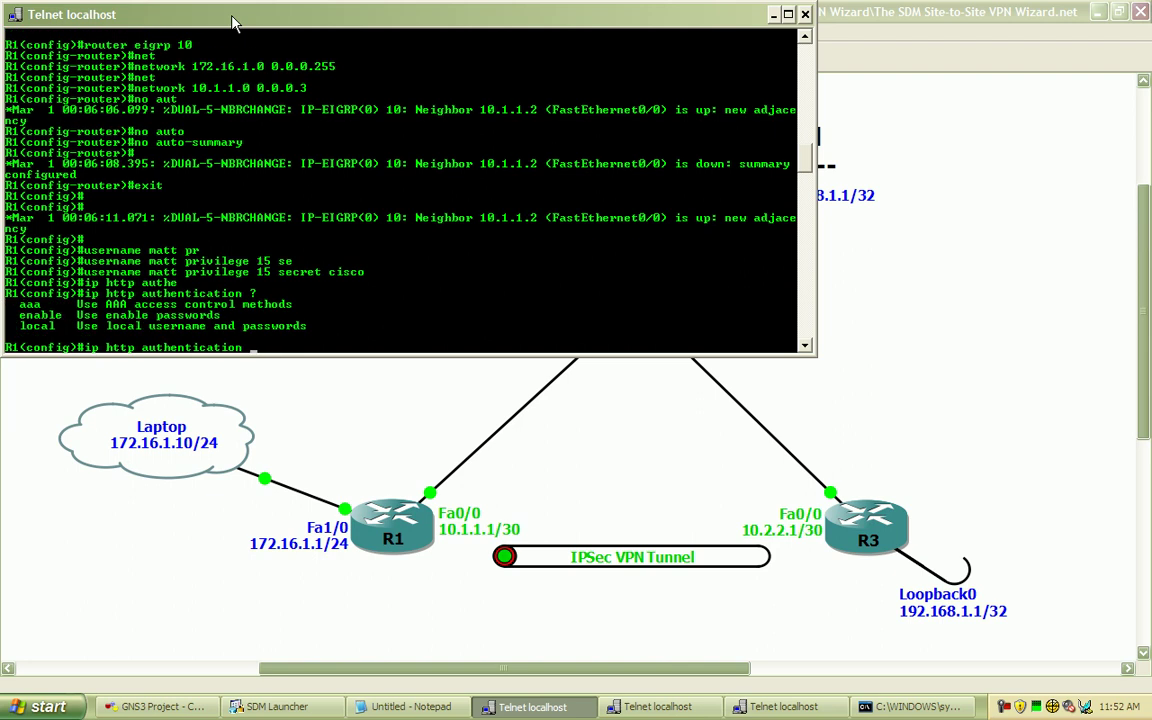
type("local")
key("Return")
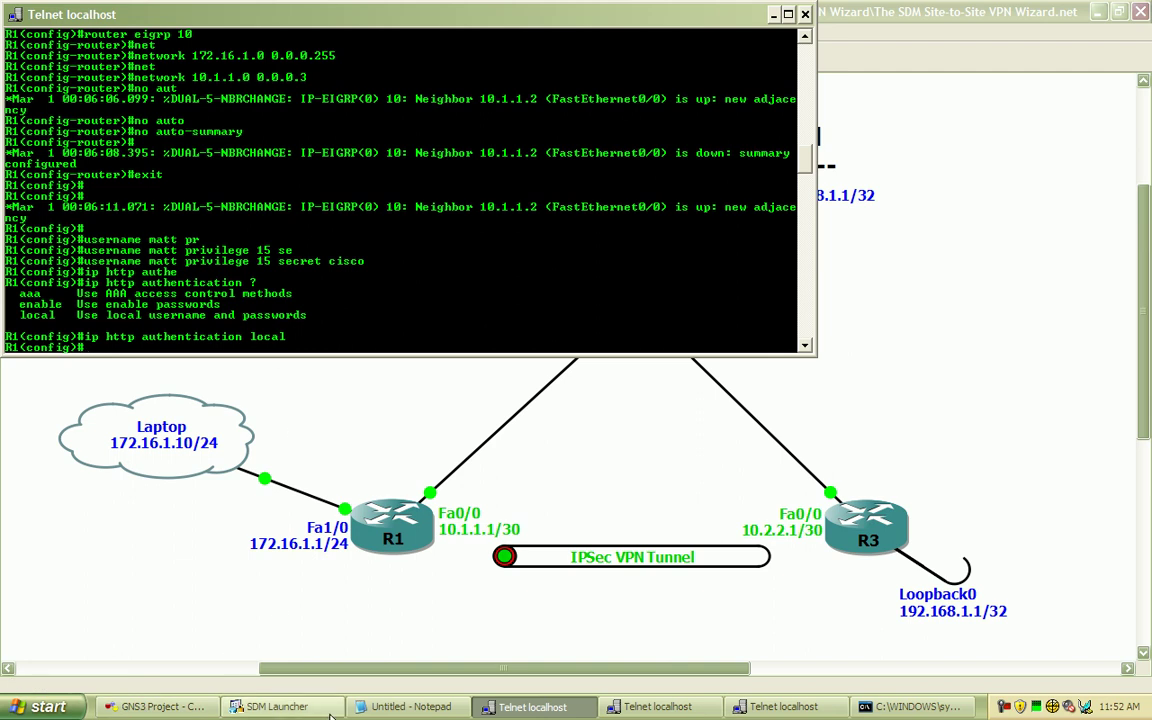
Enter 172.16.1.1 as the device IP address in the Cisco SDM Launcher
left_click(282, 707)
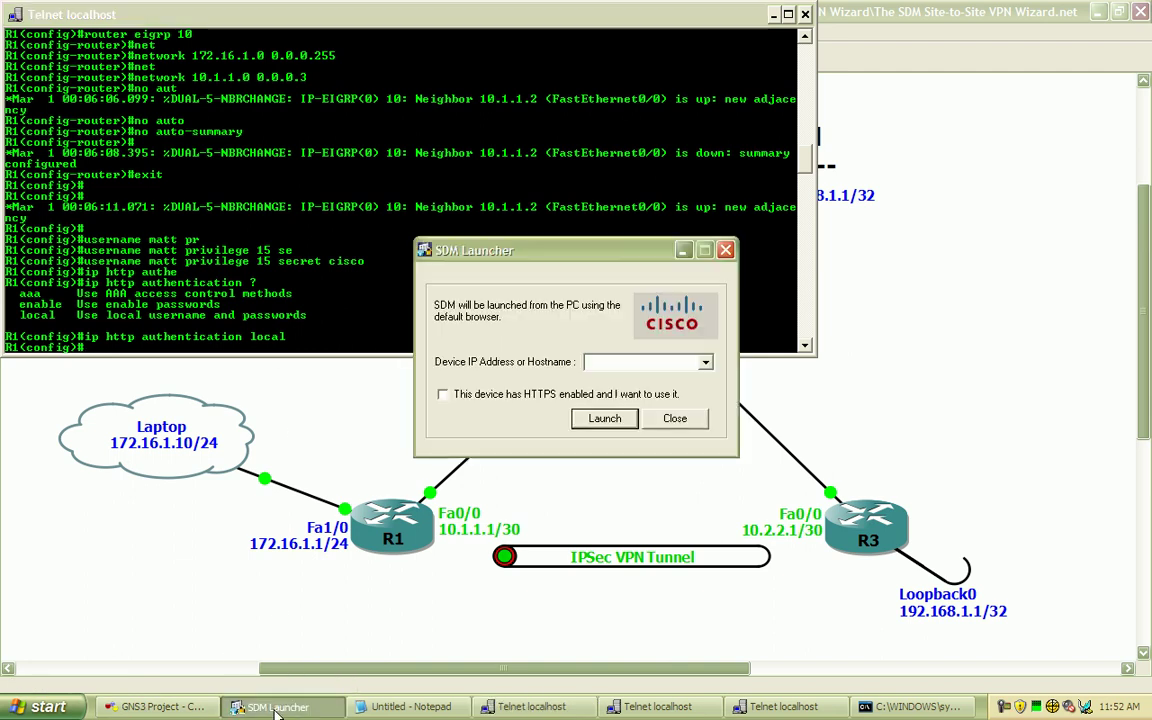
left_click(640, 362)
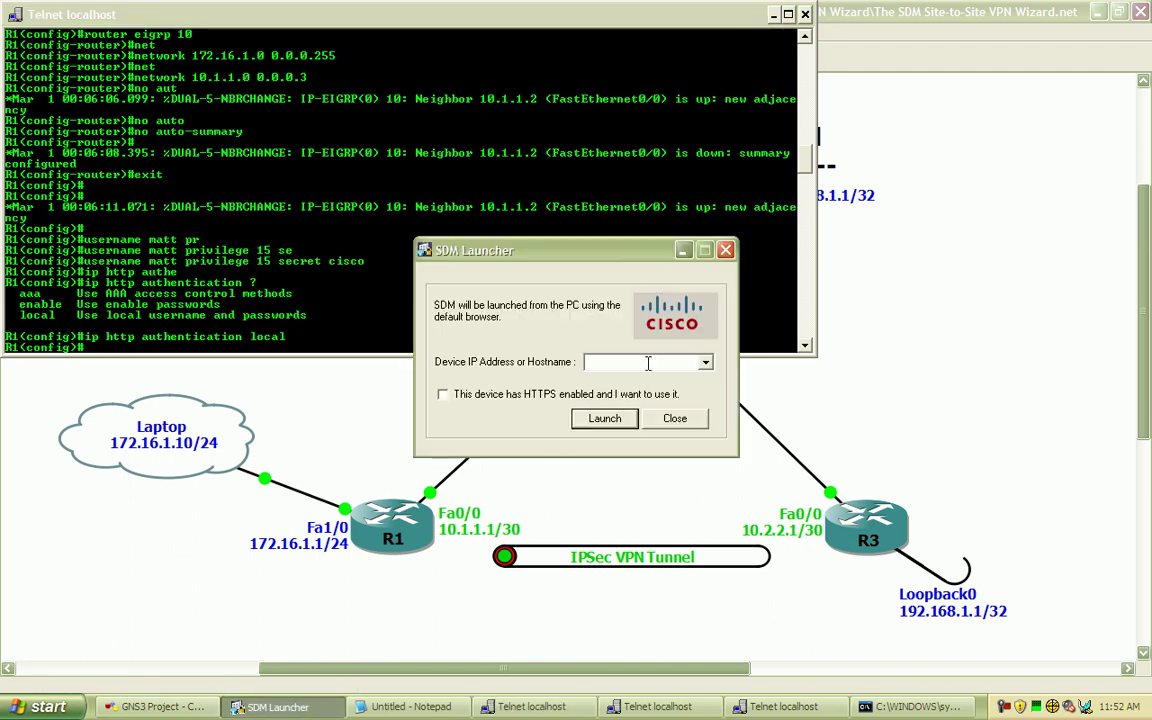
type("172.")
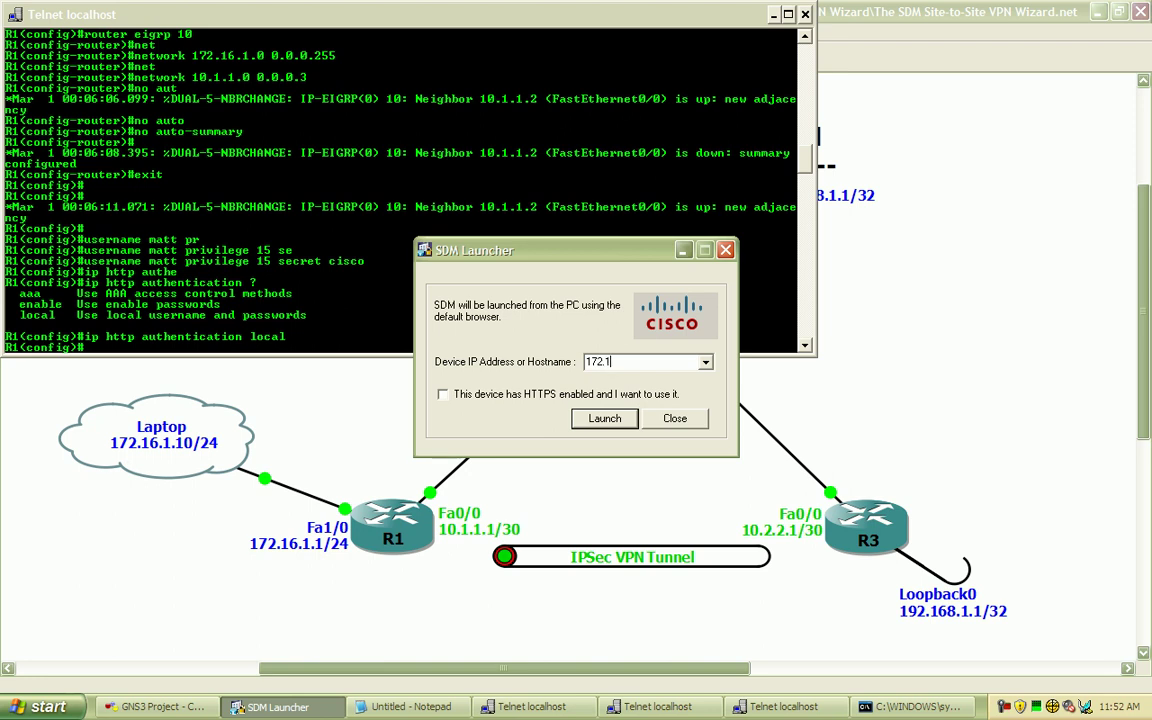
type("1")
type("6.1.1")
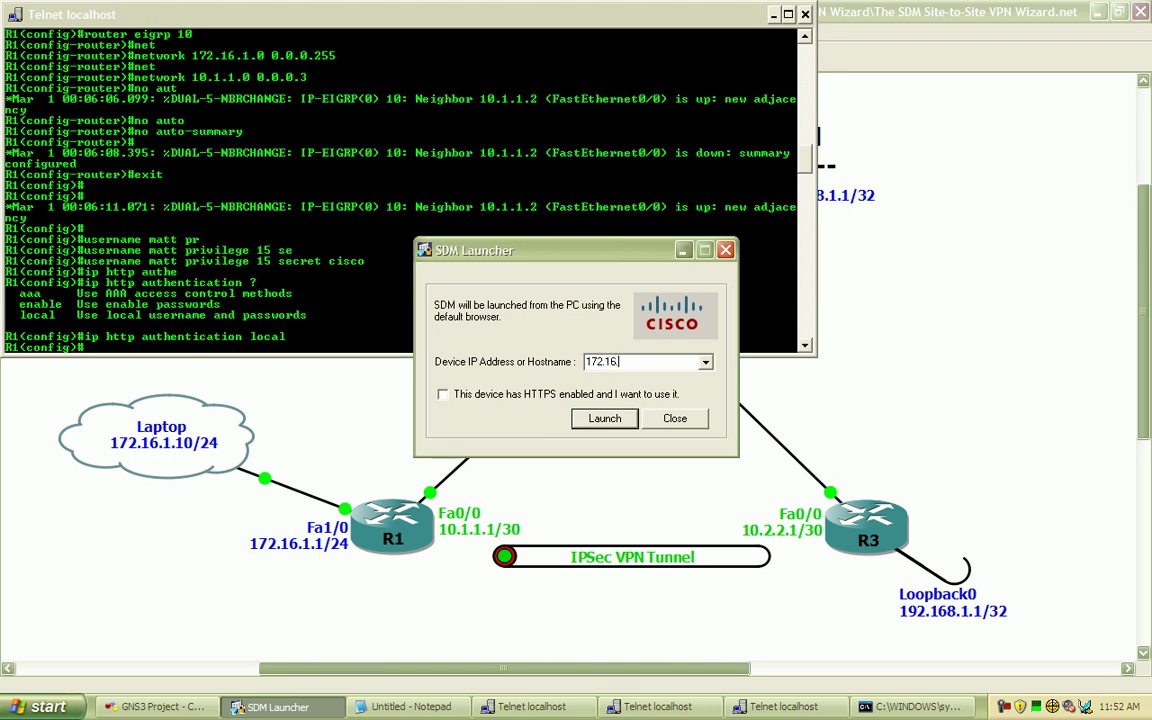